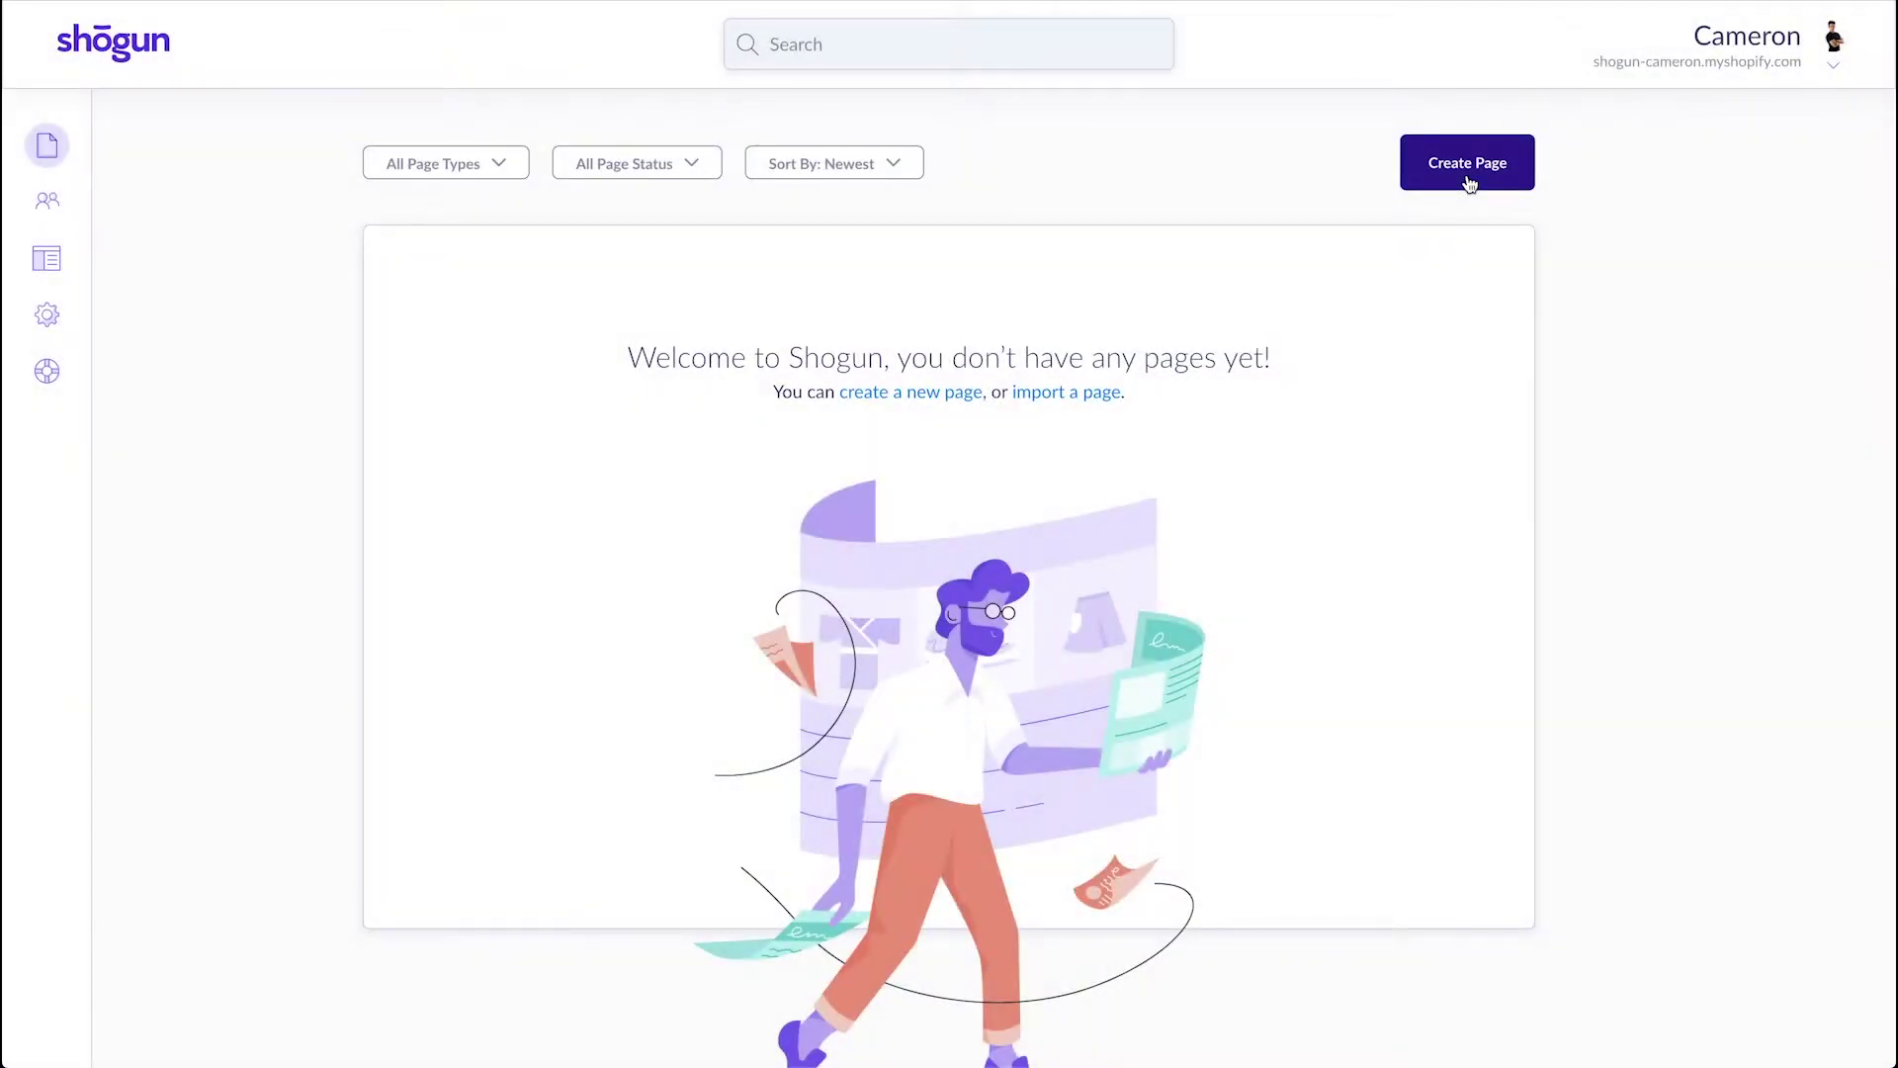
Start a new page from the Create Page button to see the page-type options.
left_click(1467, 163)
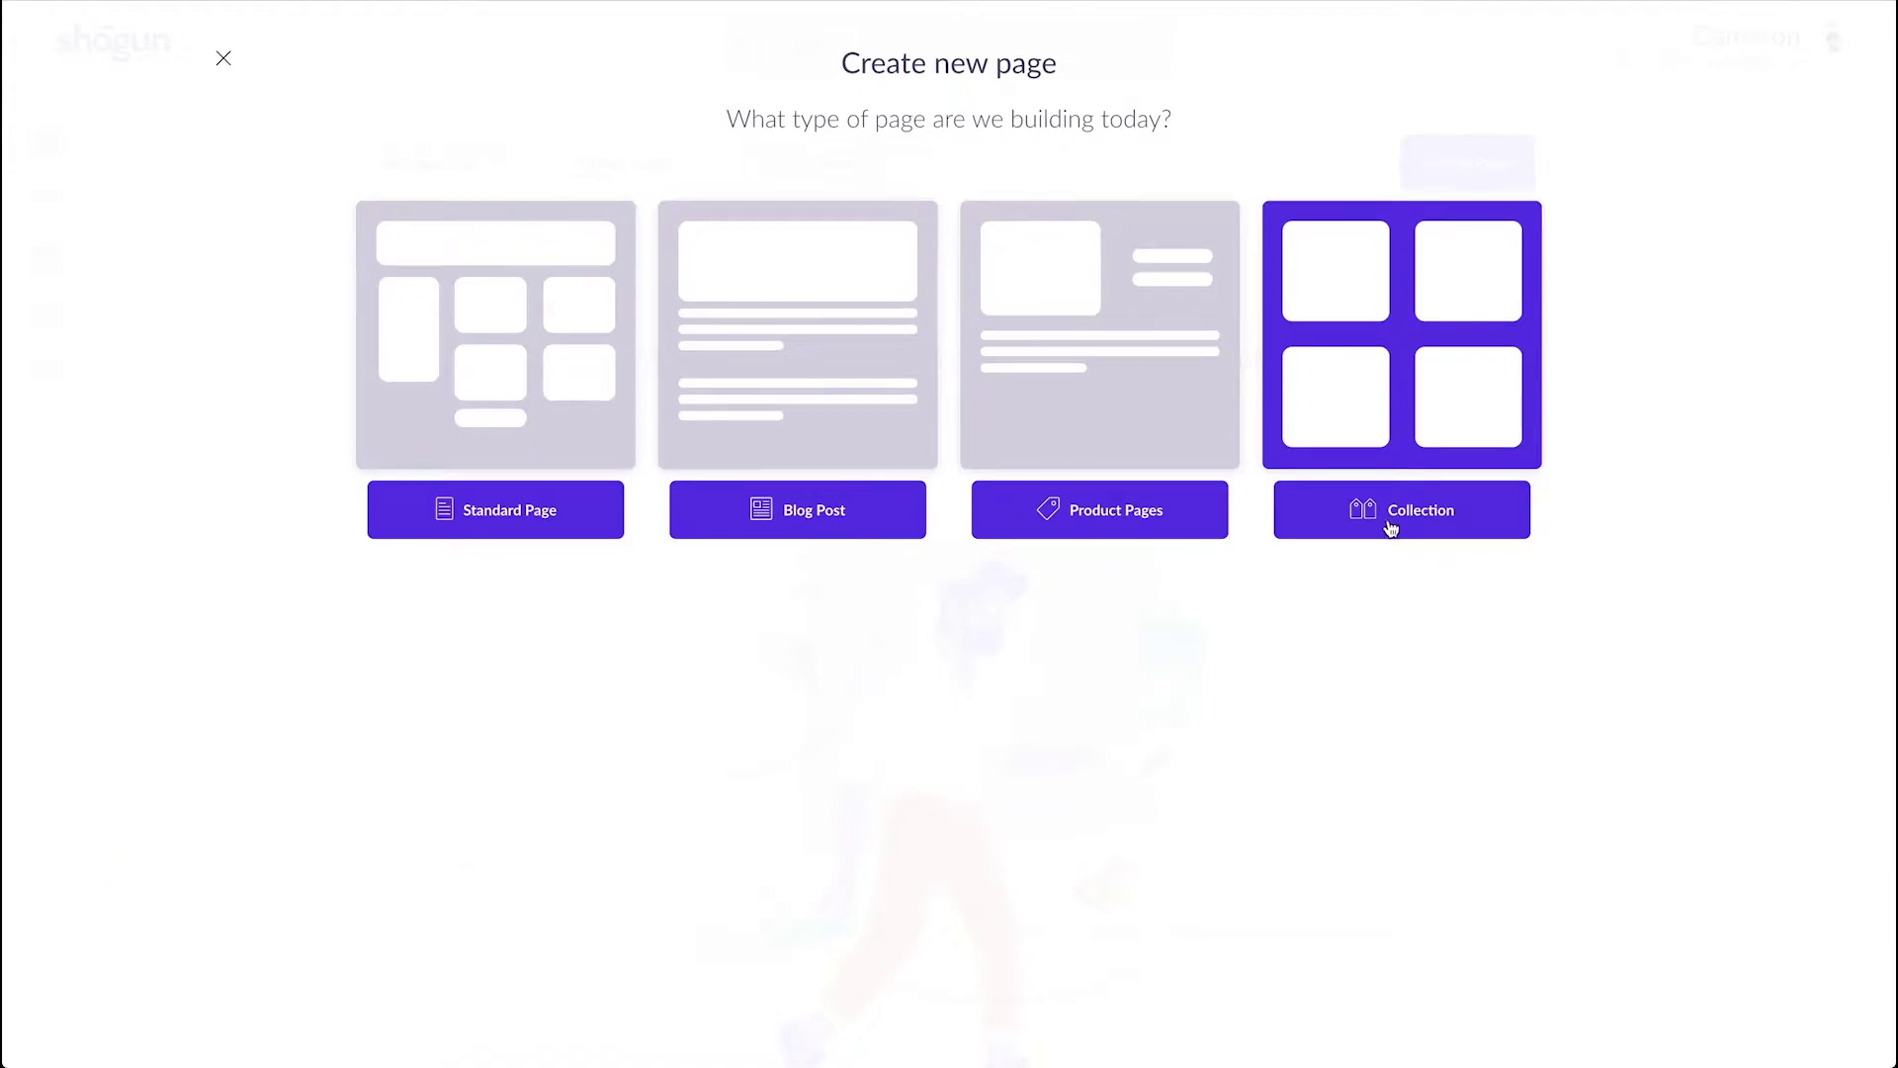
Create a blank Standard Page named 'Home Template' using the theme header-and-footer layout.
left_click(414, 469)
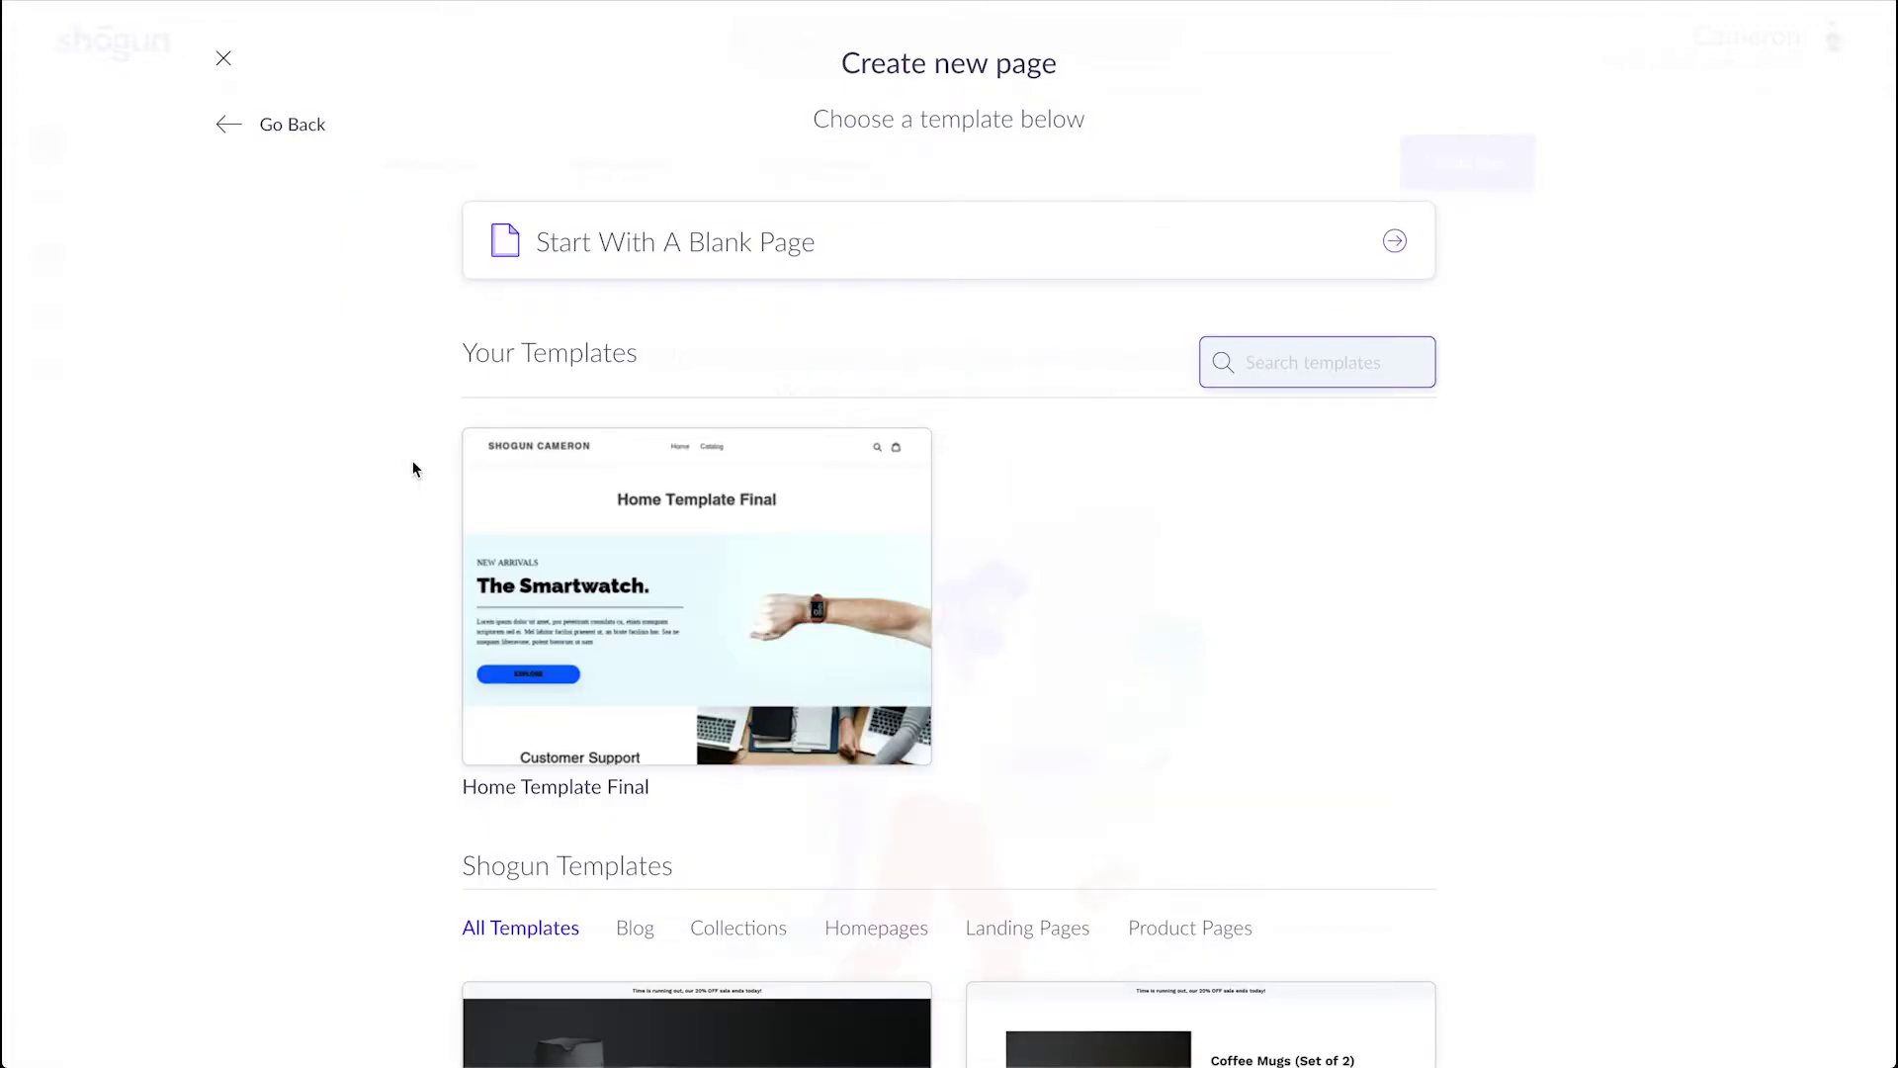
left_click(872, 234)
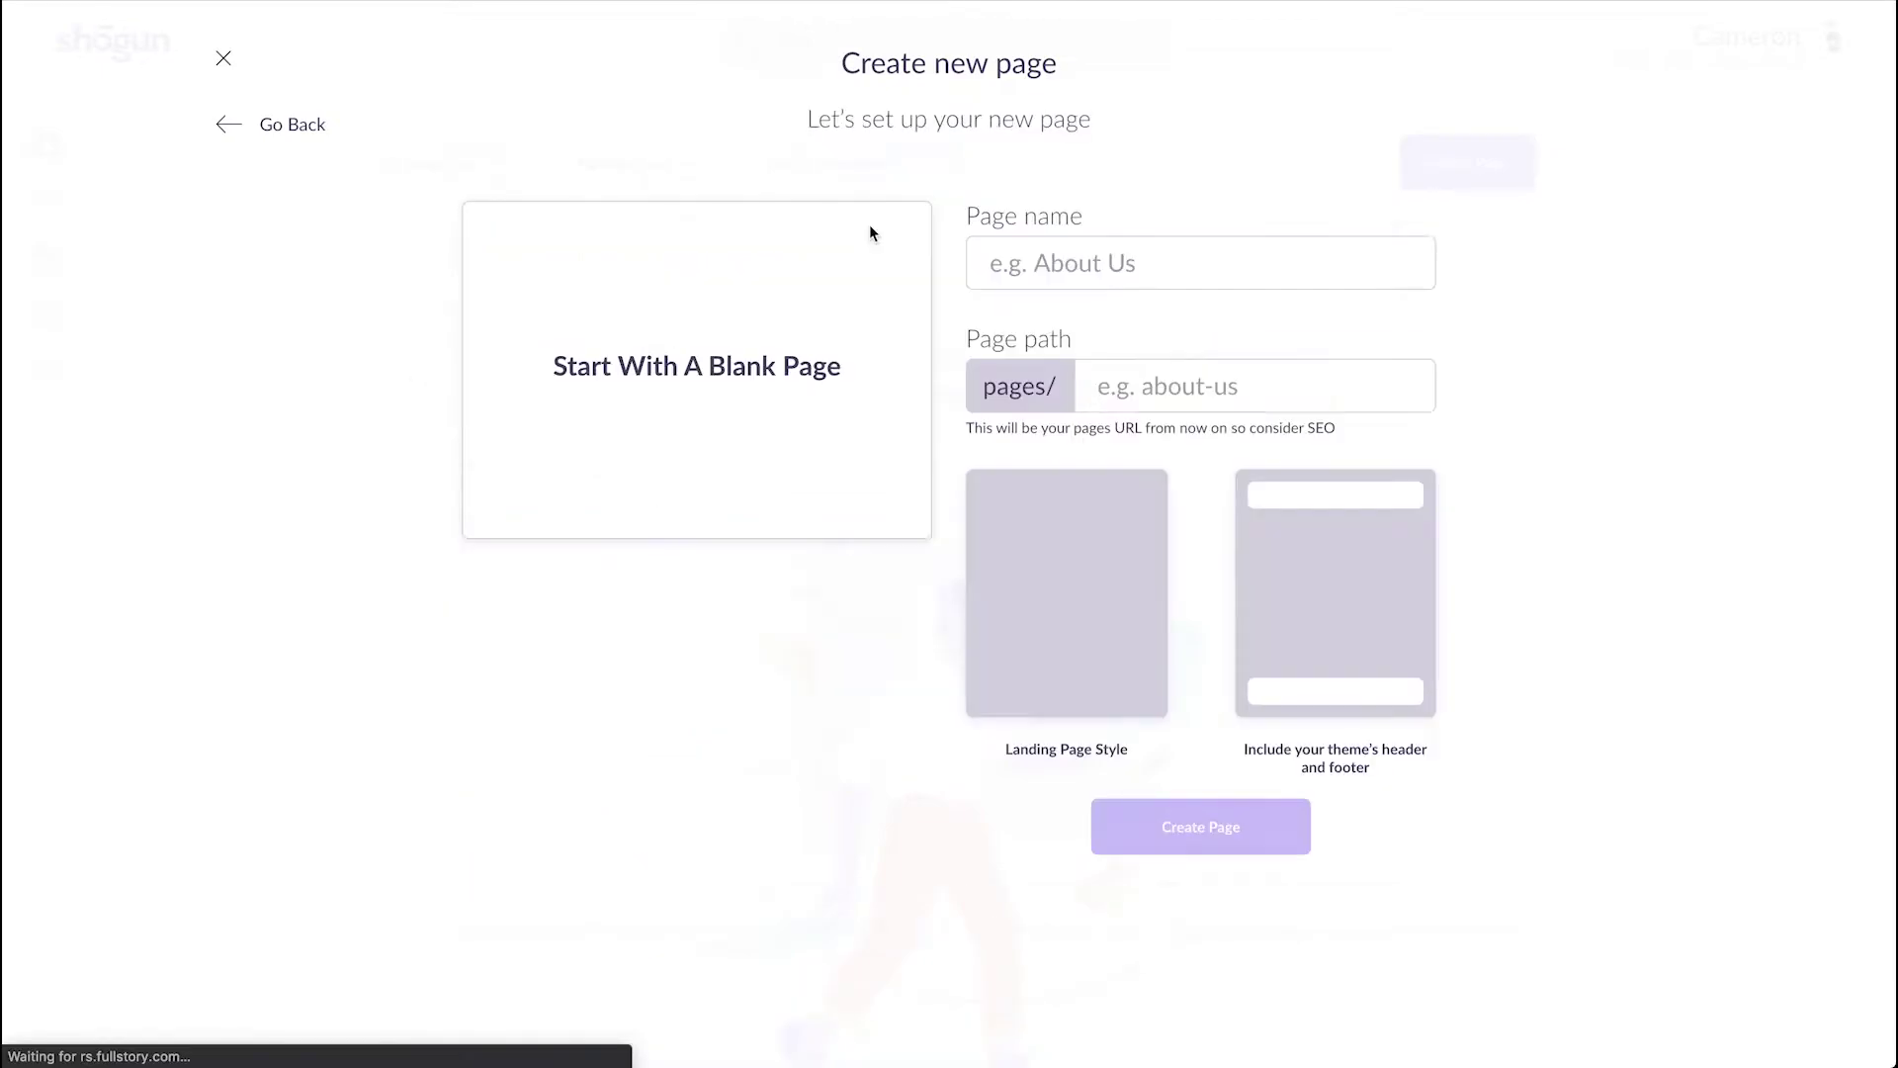
left_click(1028, 259)
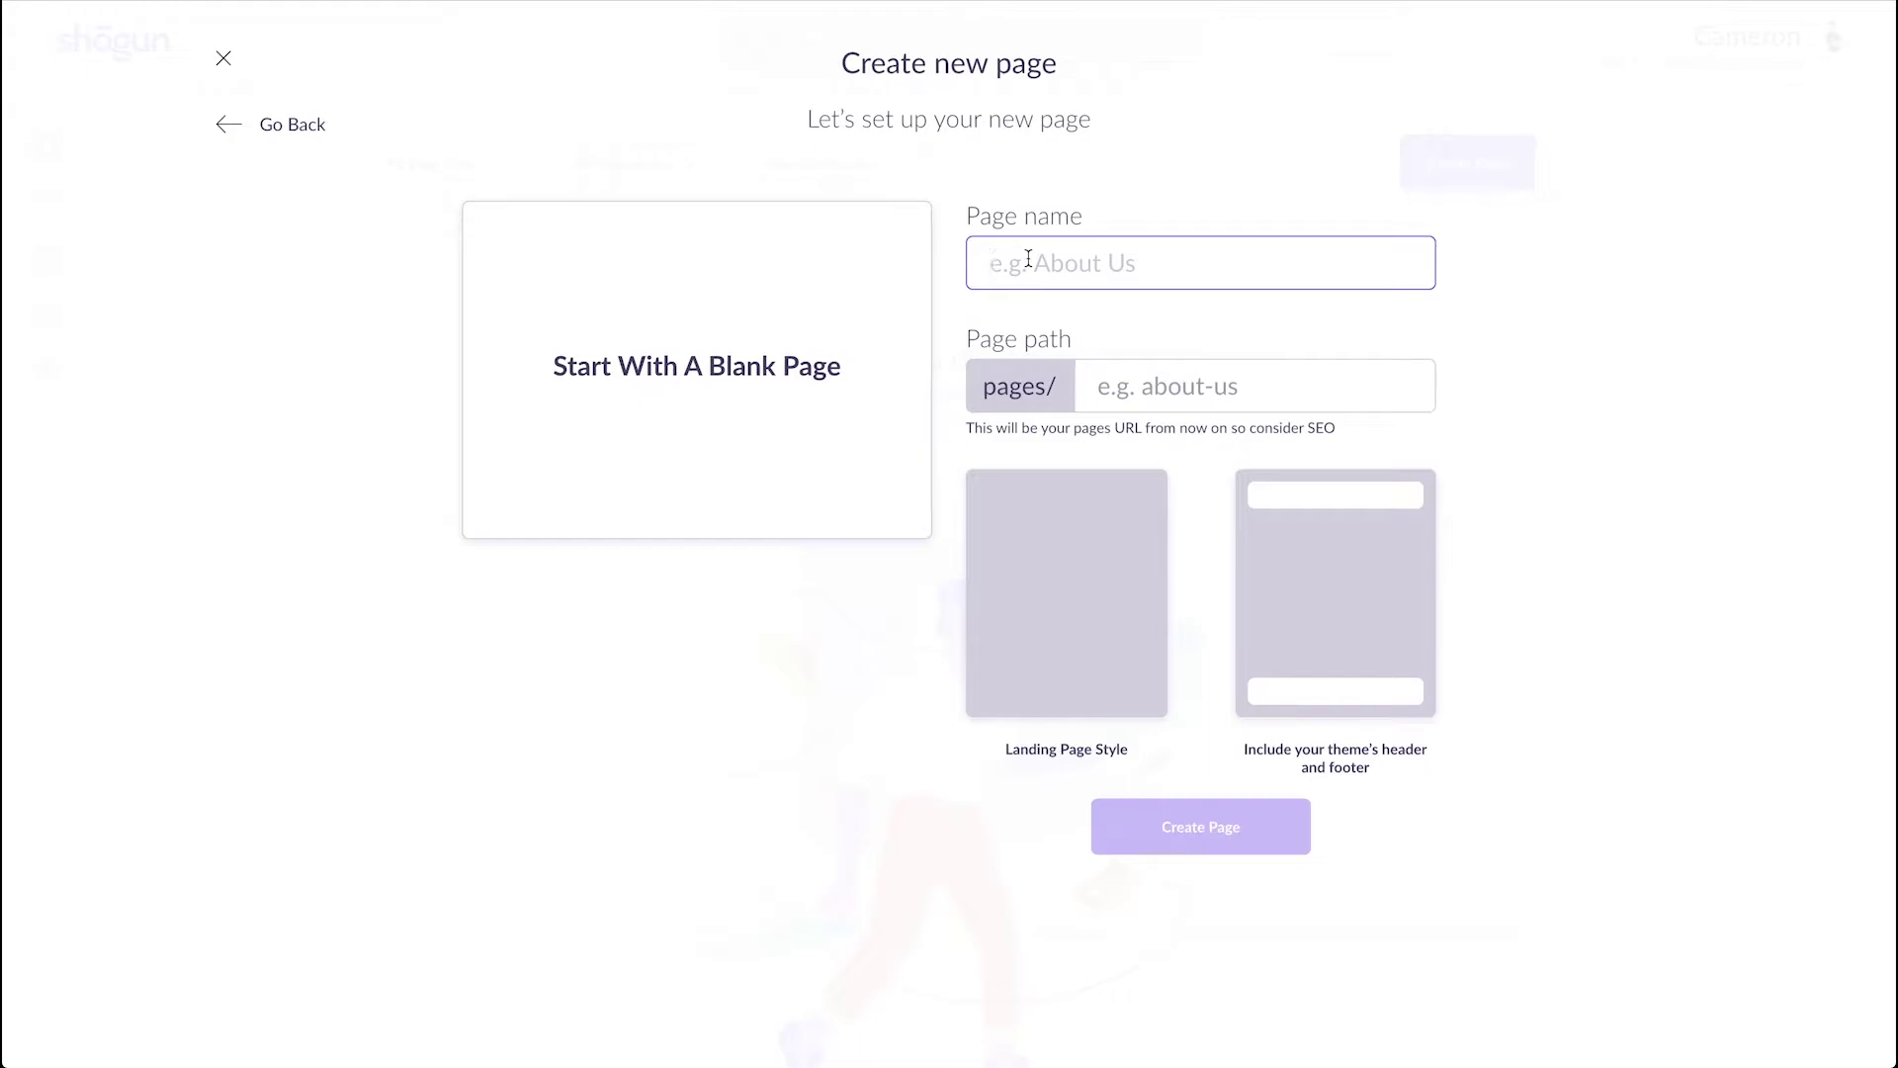
type("Home Template")
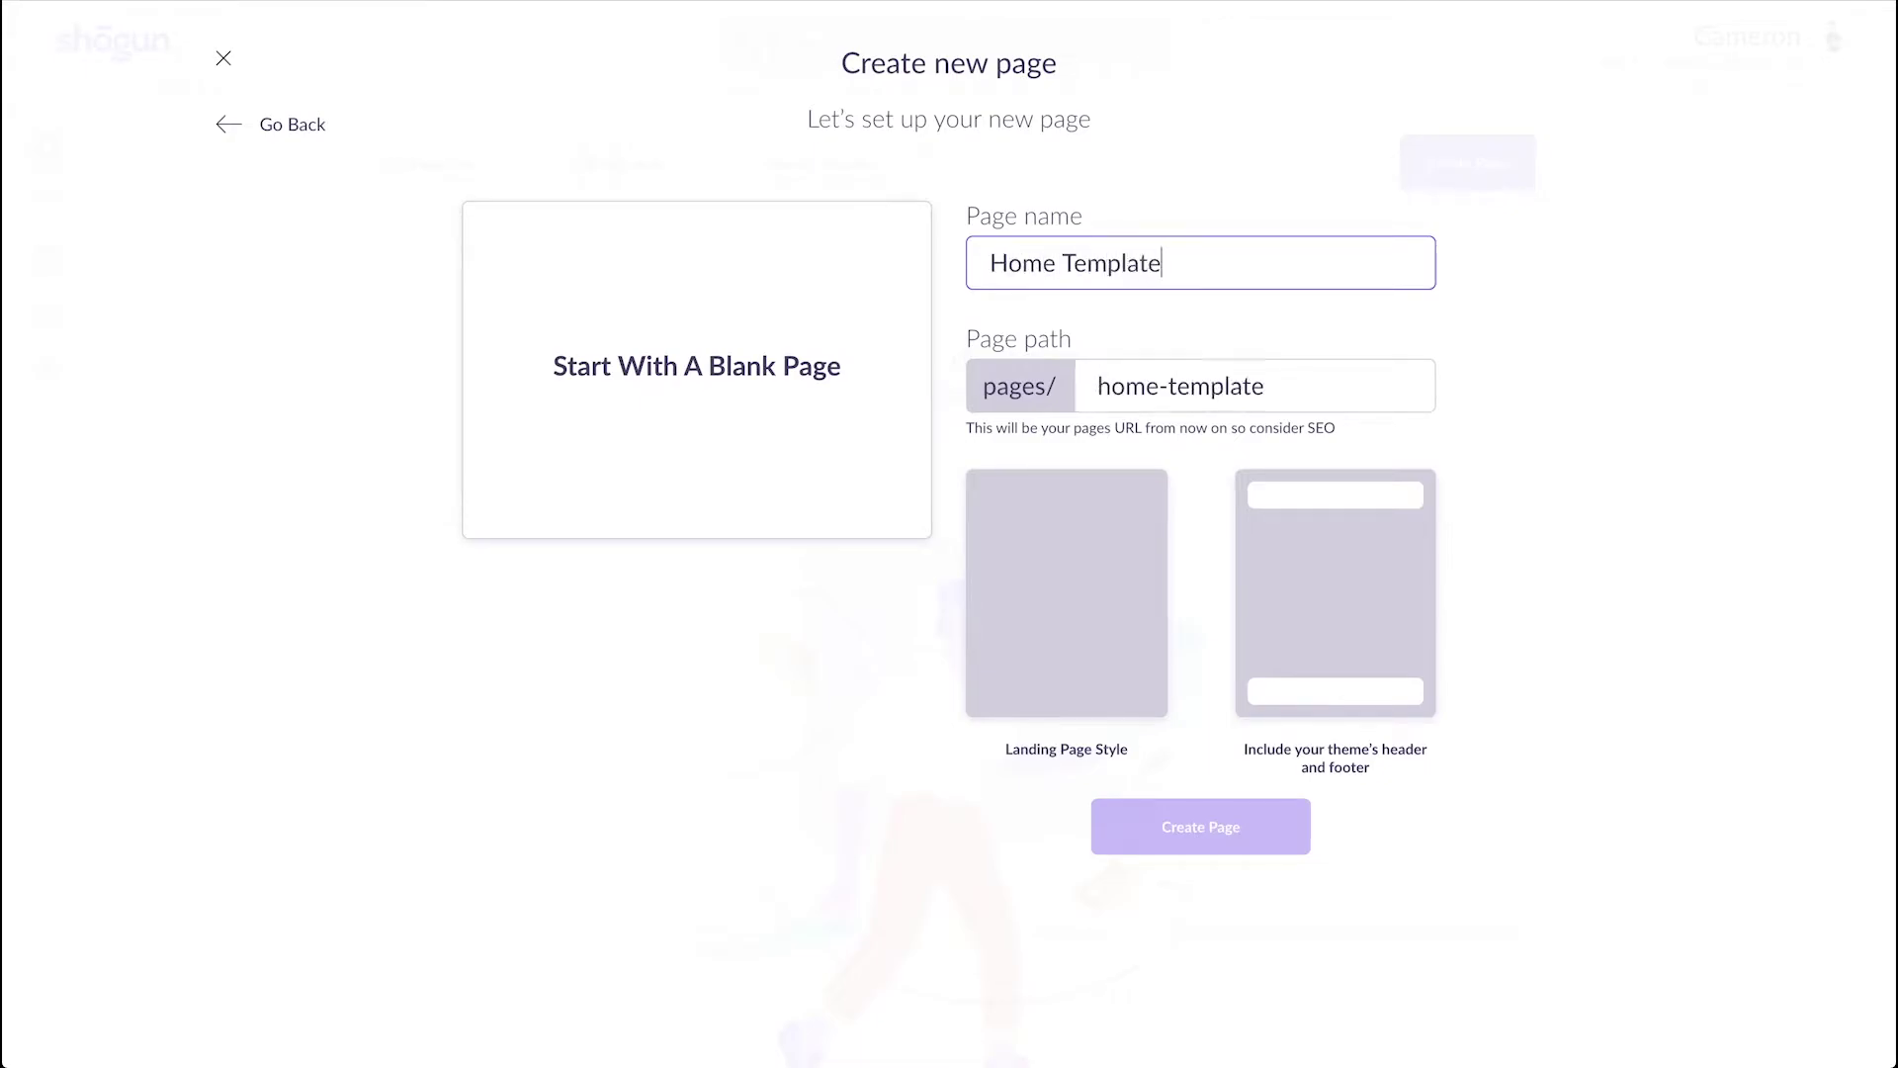
left_click(1331, 610)
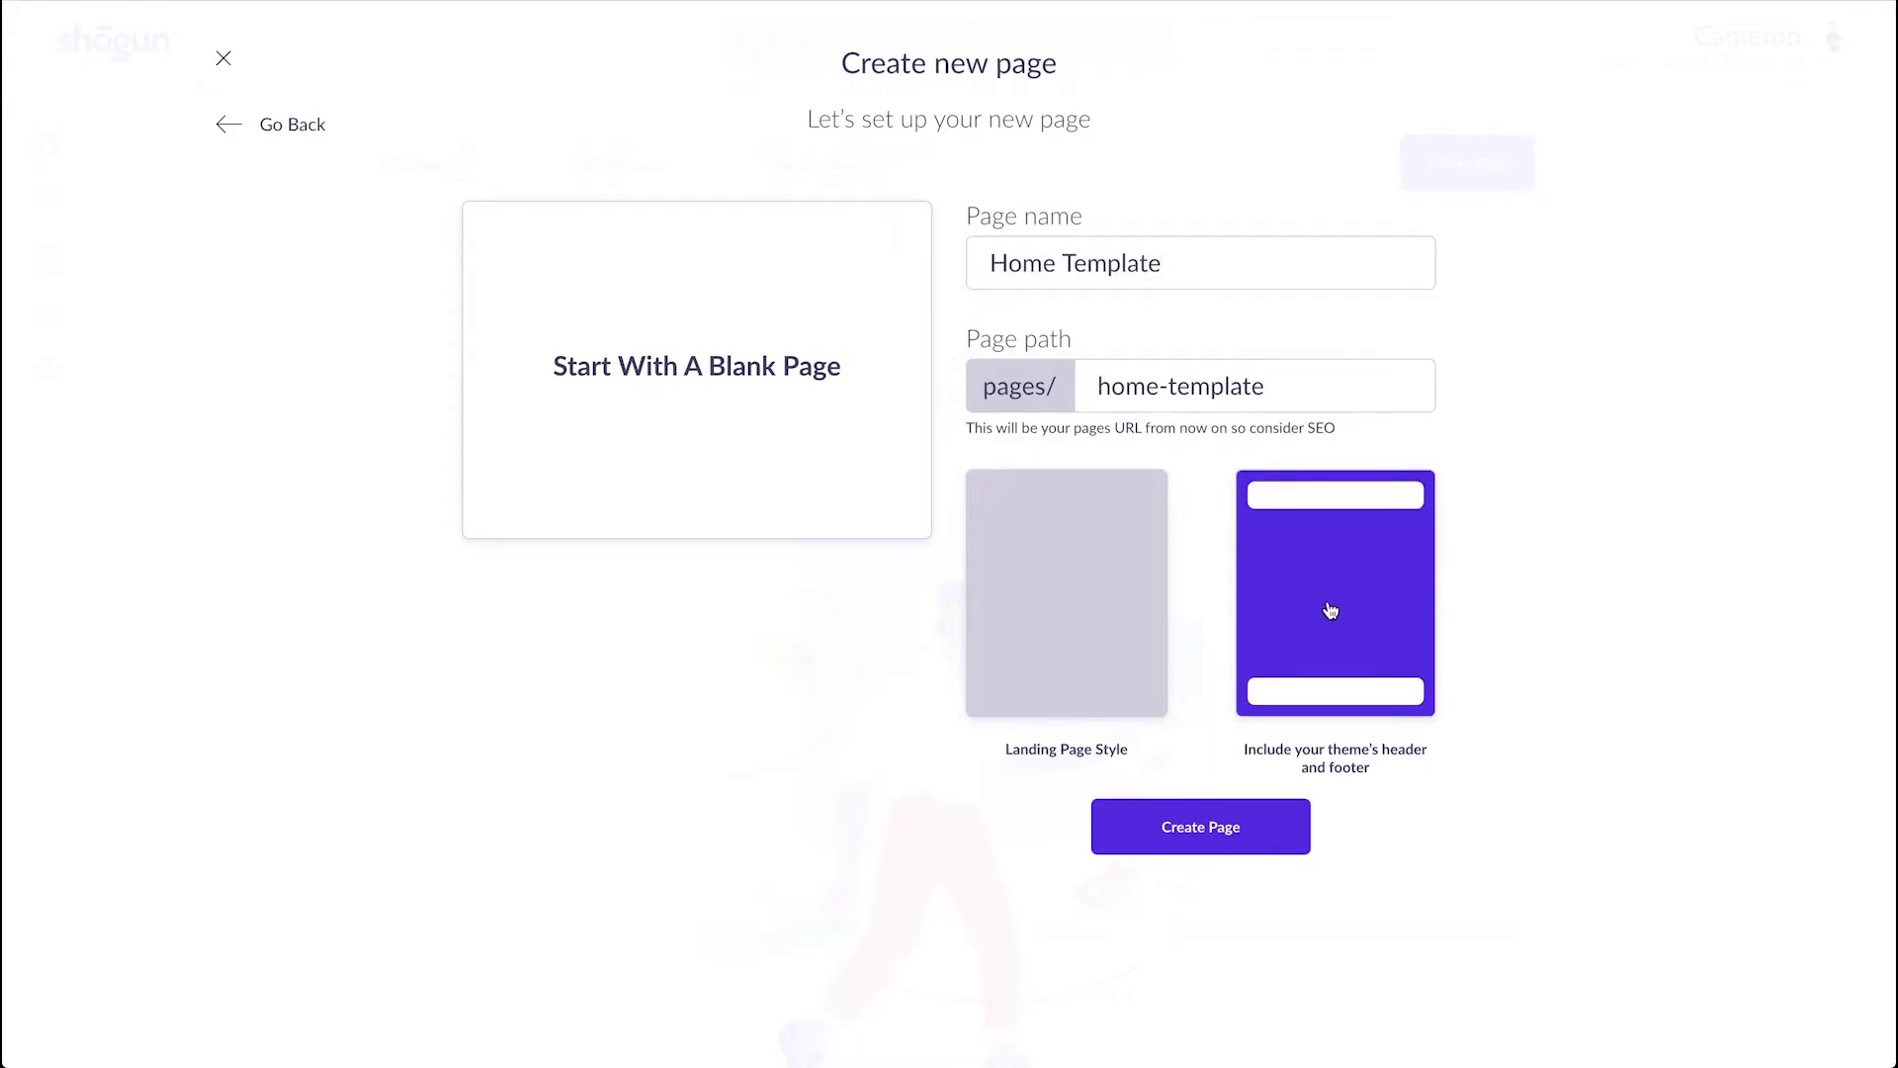
left_click(1271, 834)
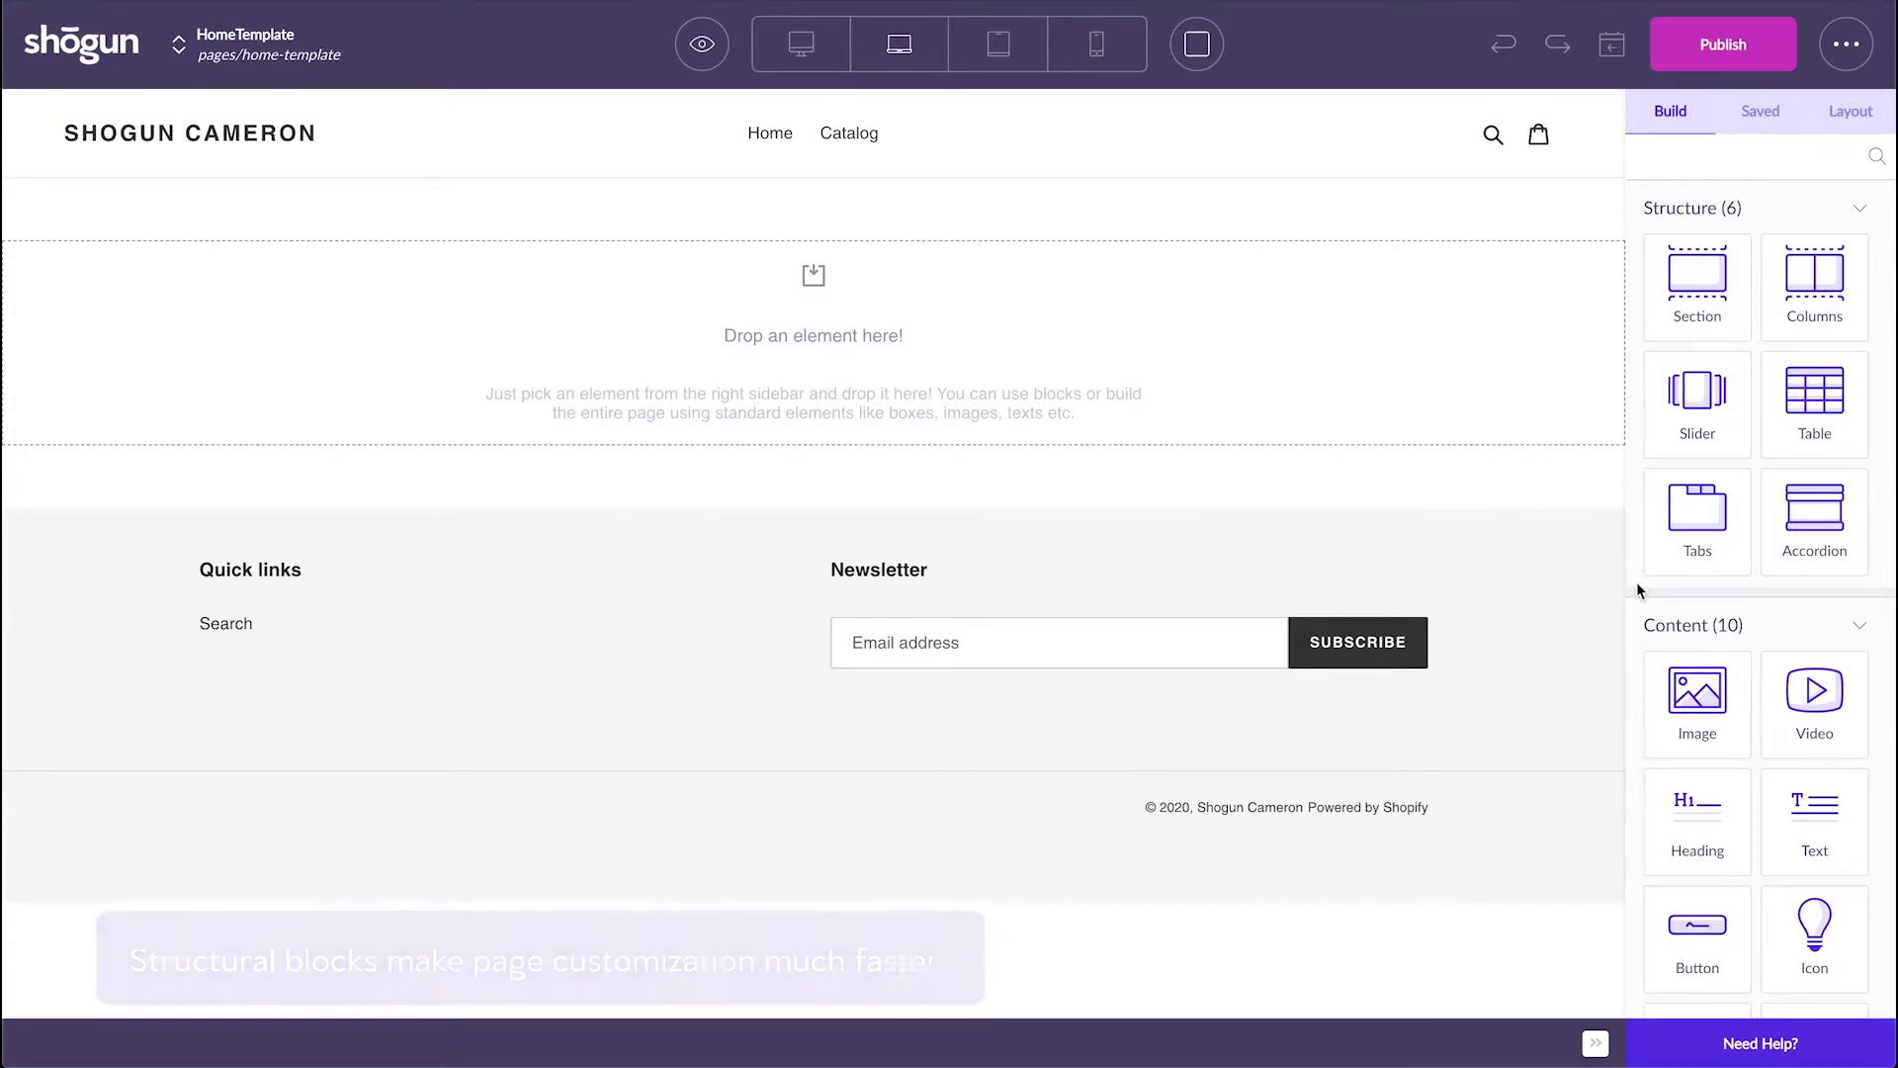
Drag the Background Image + Heading + Button Variant 1 hero onto the canvas, checking its watch image and 'The Smartwatch.' heading.
scroll(1637, 591, "down", 10)
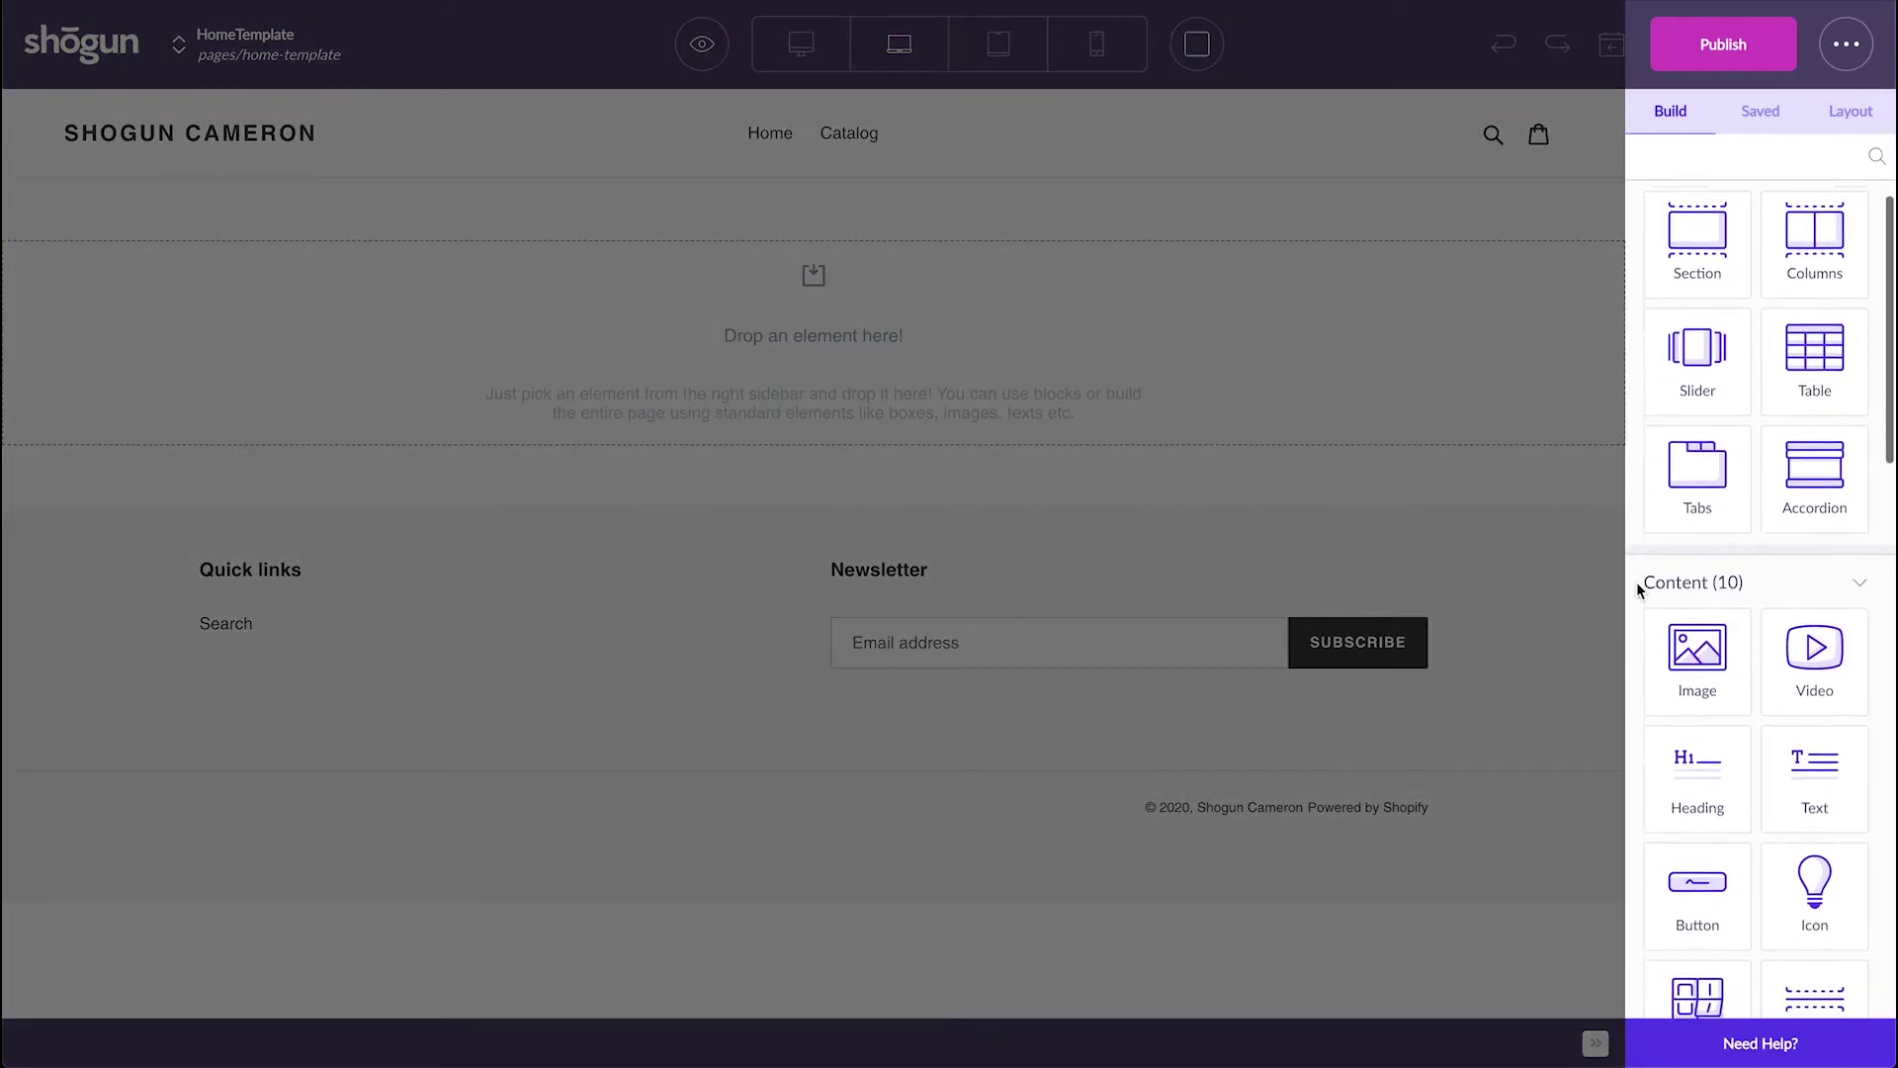
scroll(1637, 590, "down", 8)
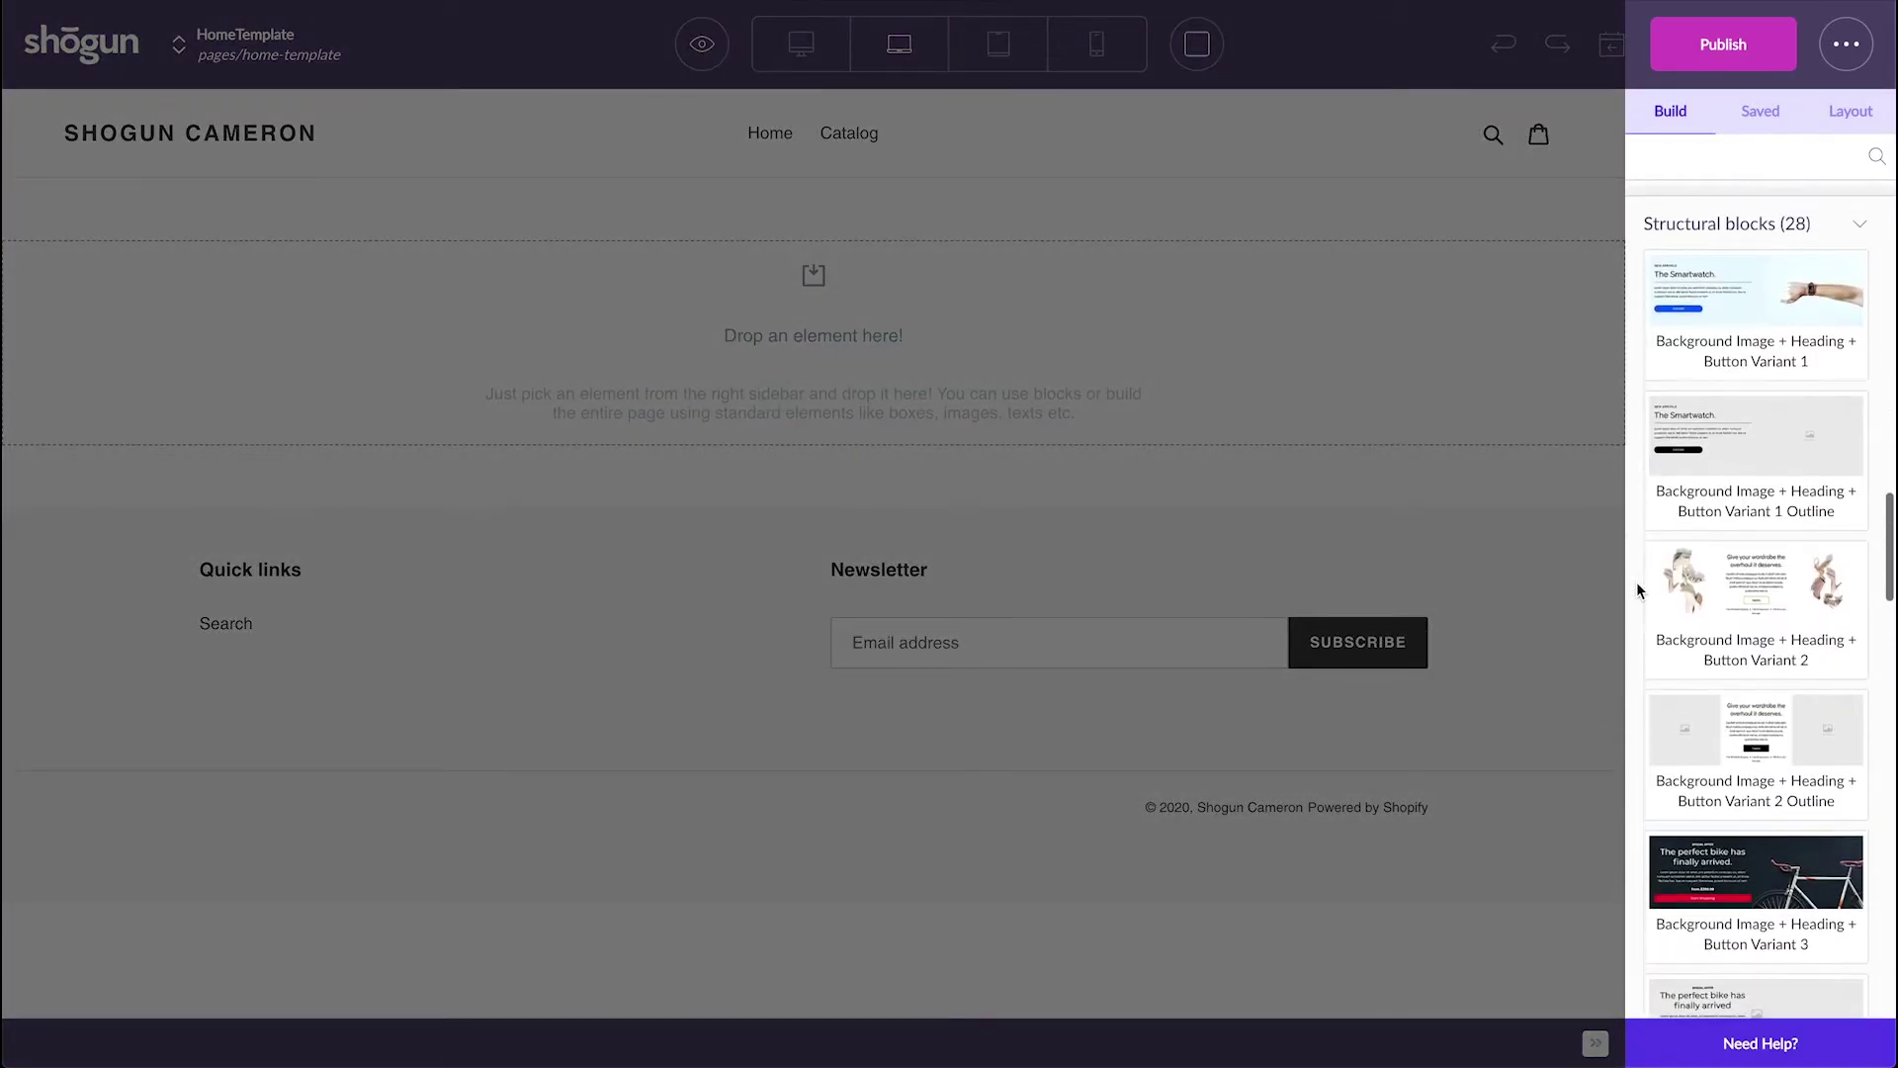
scroll(1637, 590, "up", 2)
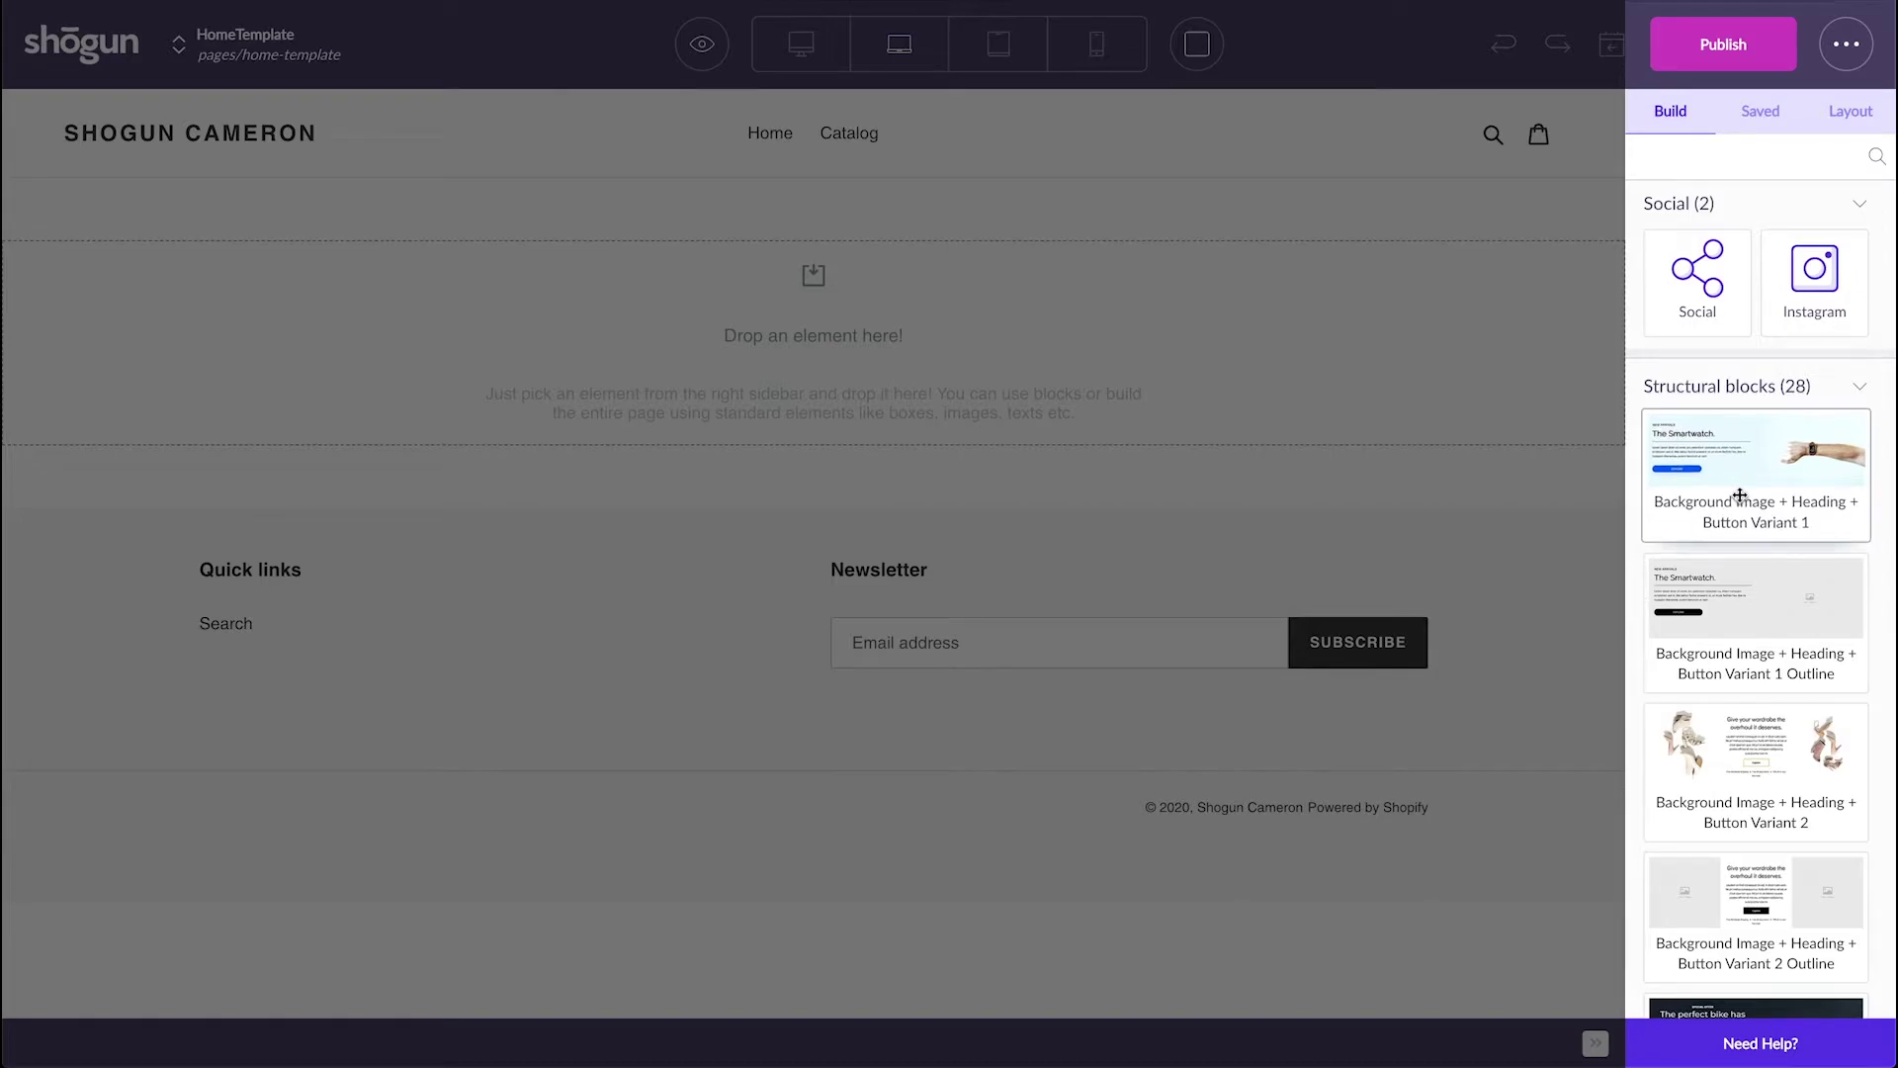
left_click_drag(1742, 496, 1151, 324)
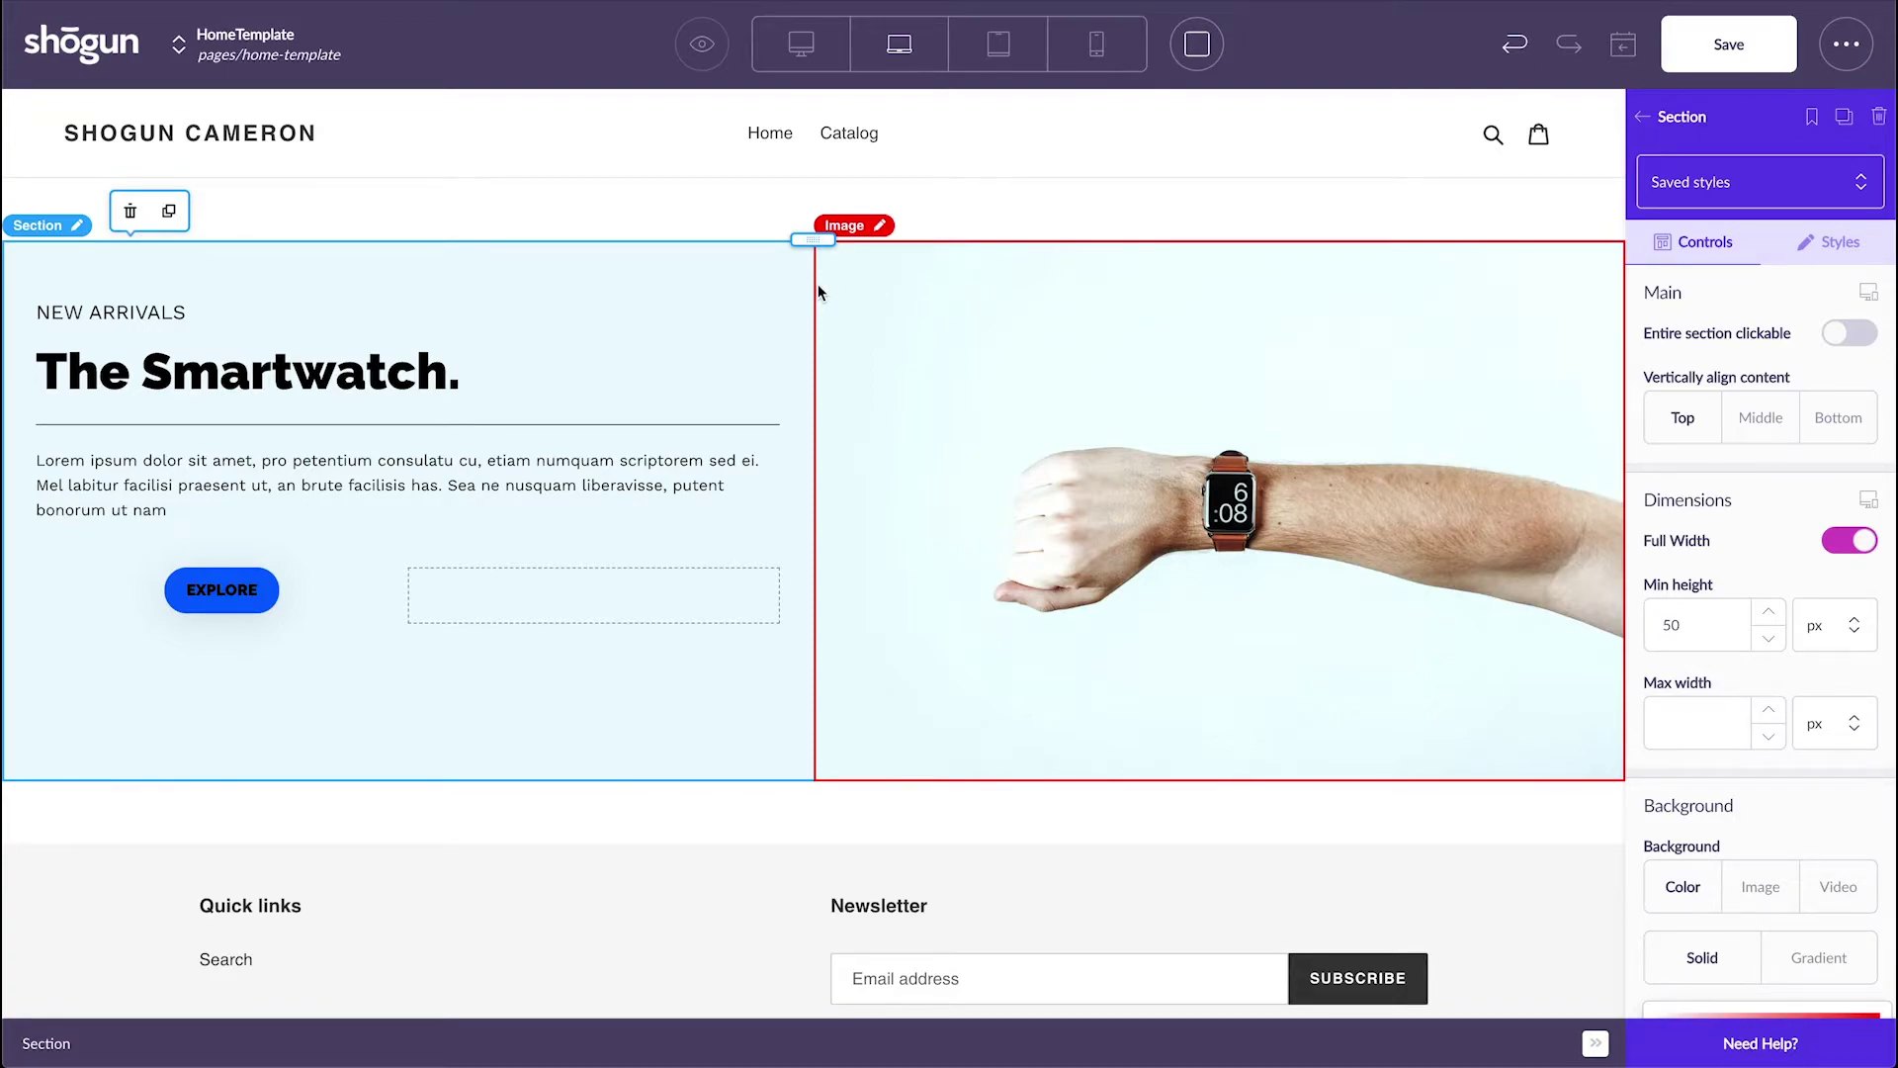
left_click(1055, 481)
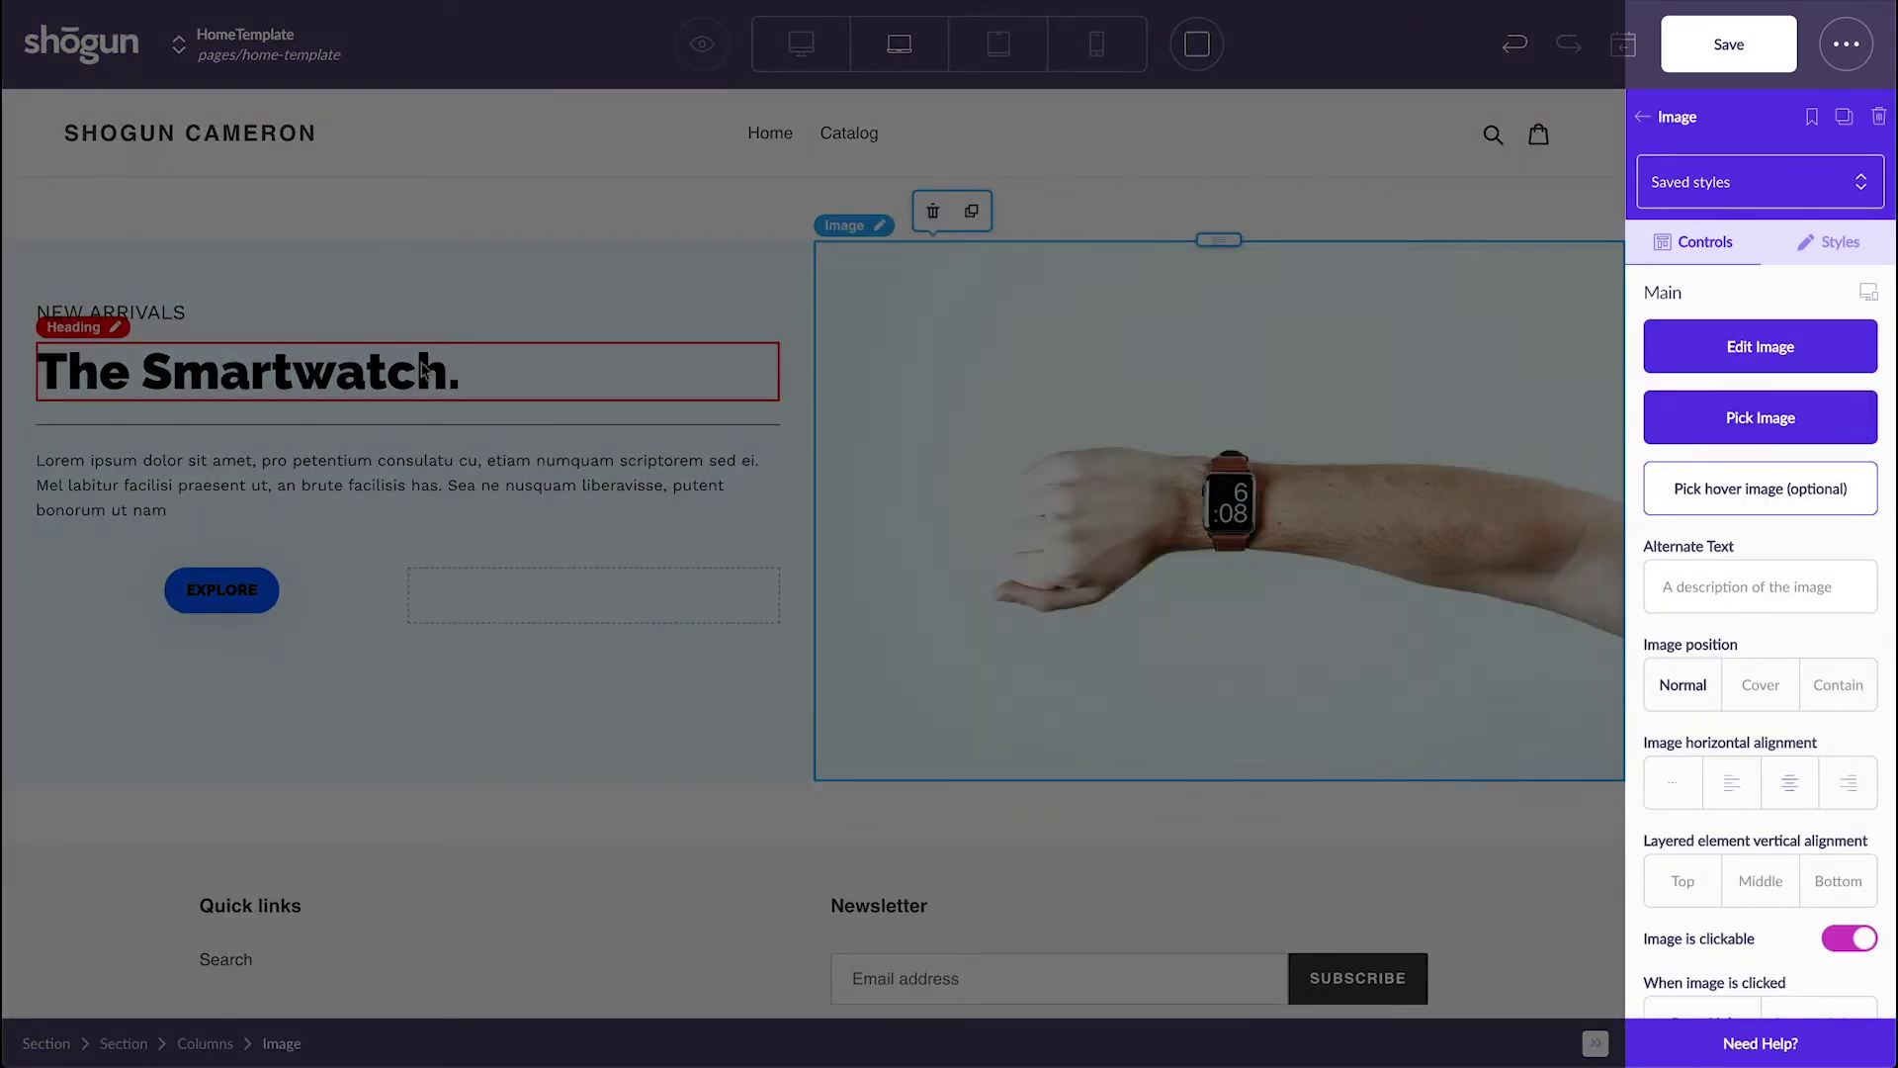
left_click(554, 372)
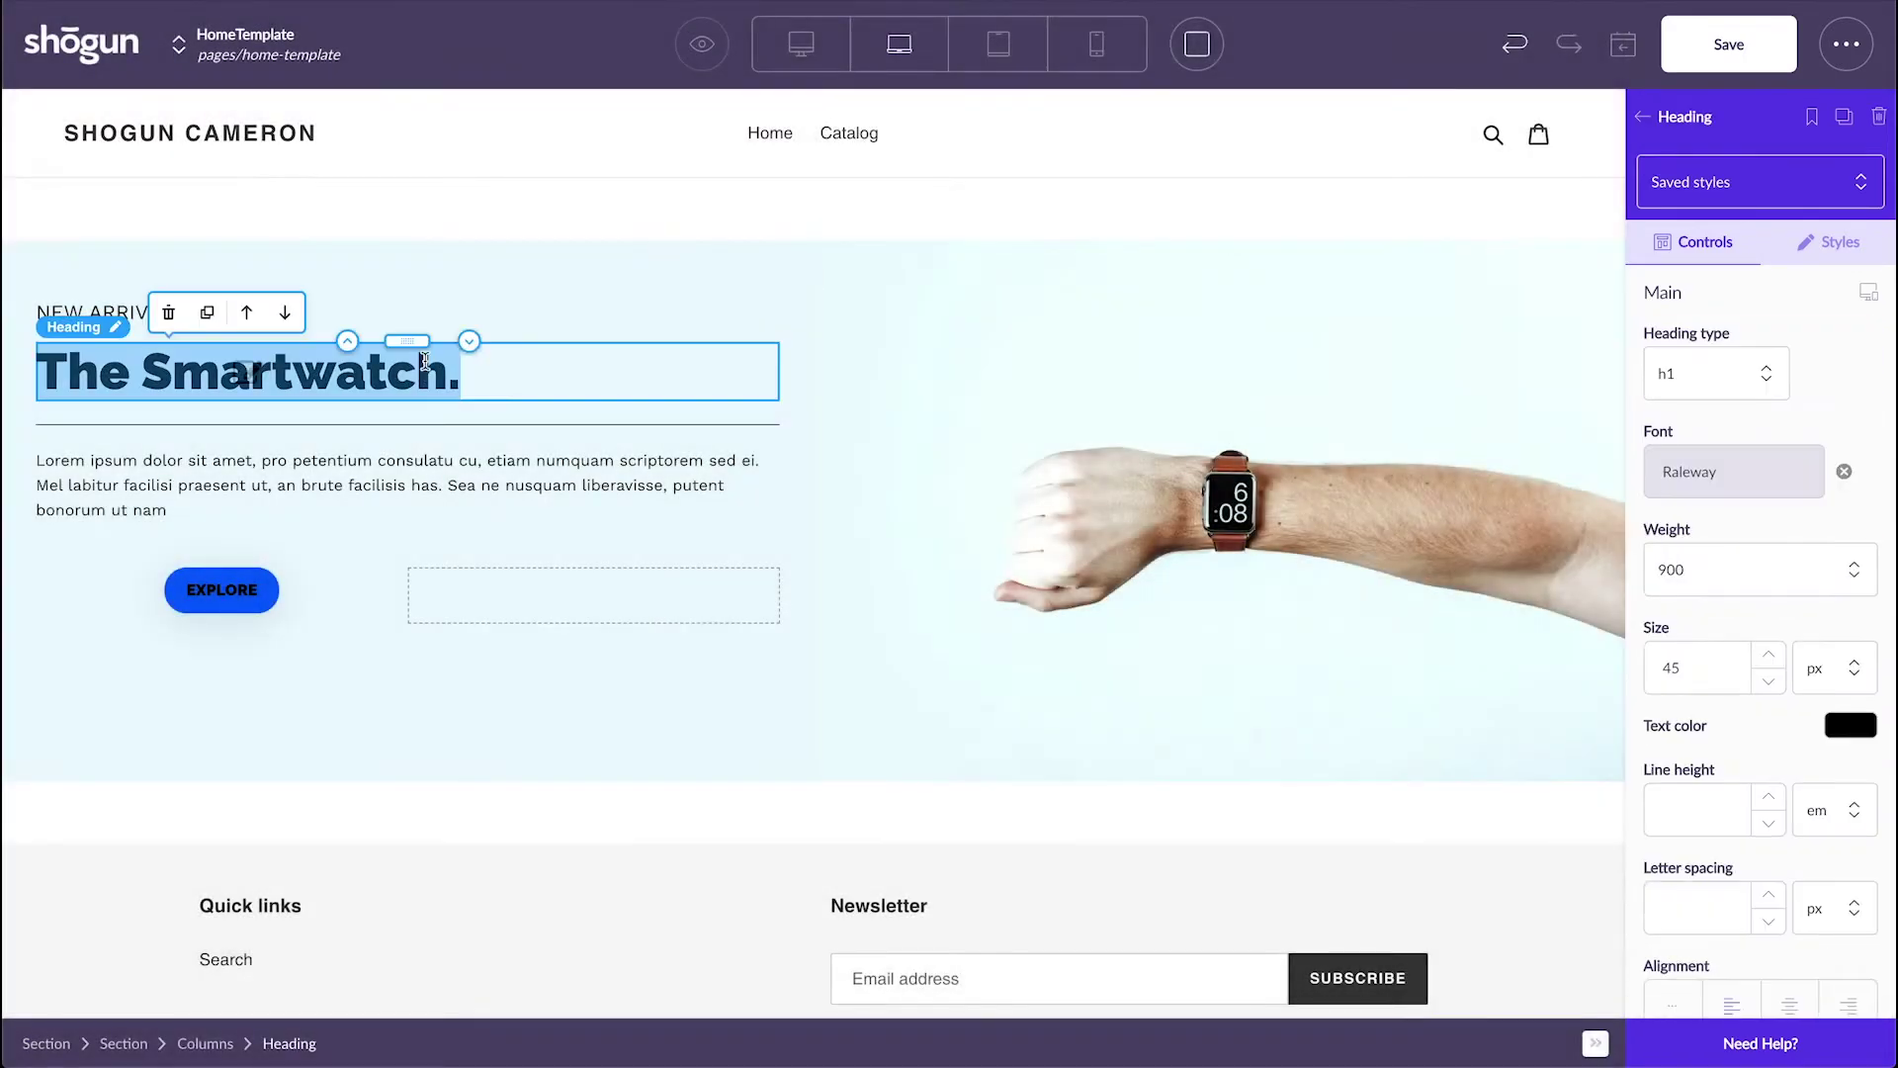
left_click(1642, 117)
scroll(1402, 591, "down", 1)
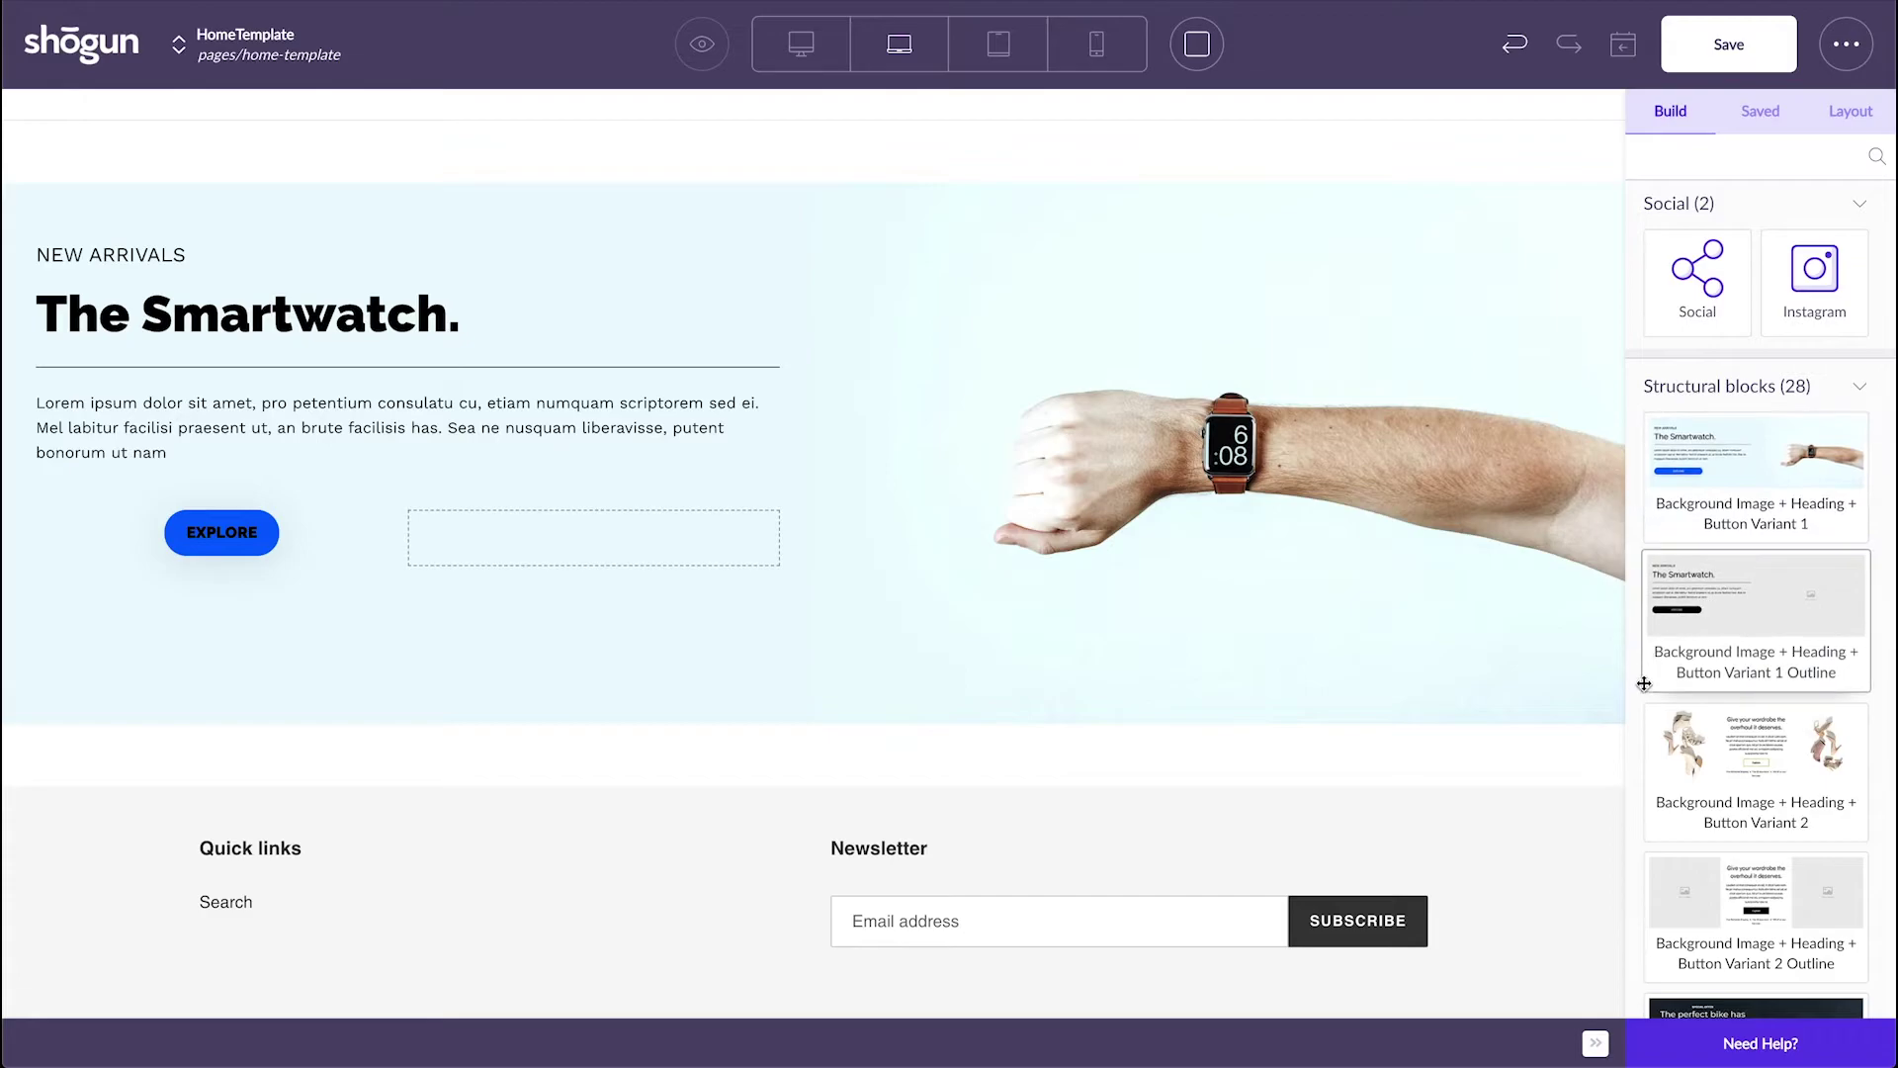
Drop Value Prop Large (Customer Support, Secure Payment, Simple Returns) under the hero and review the page.
scroll(1638, 698, "down", 8)
scroll(1637, 699, "down", 20)
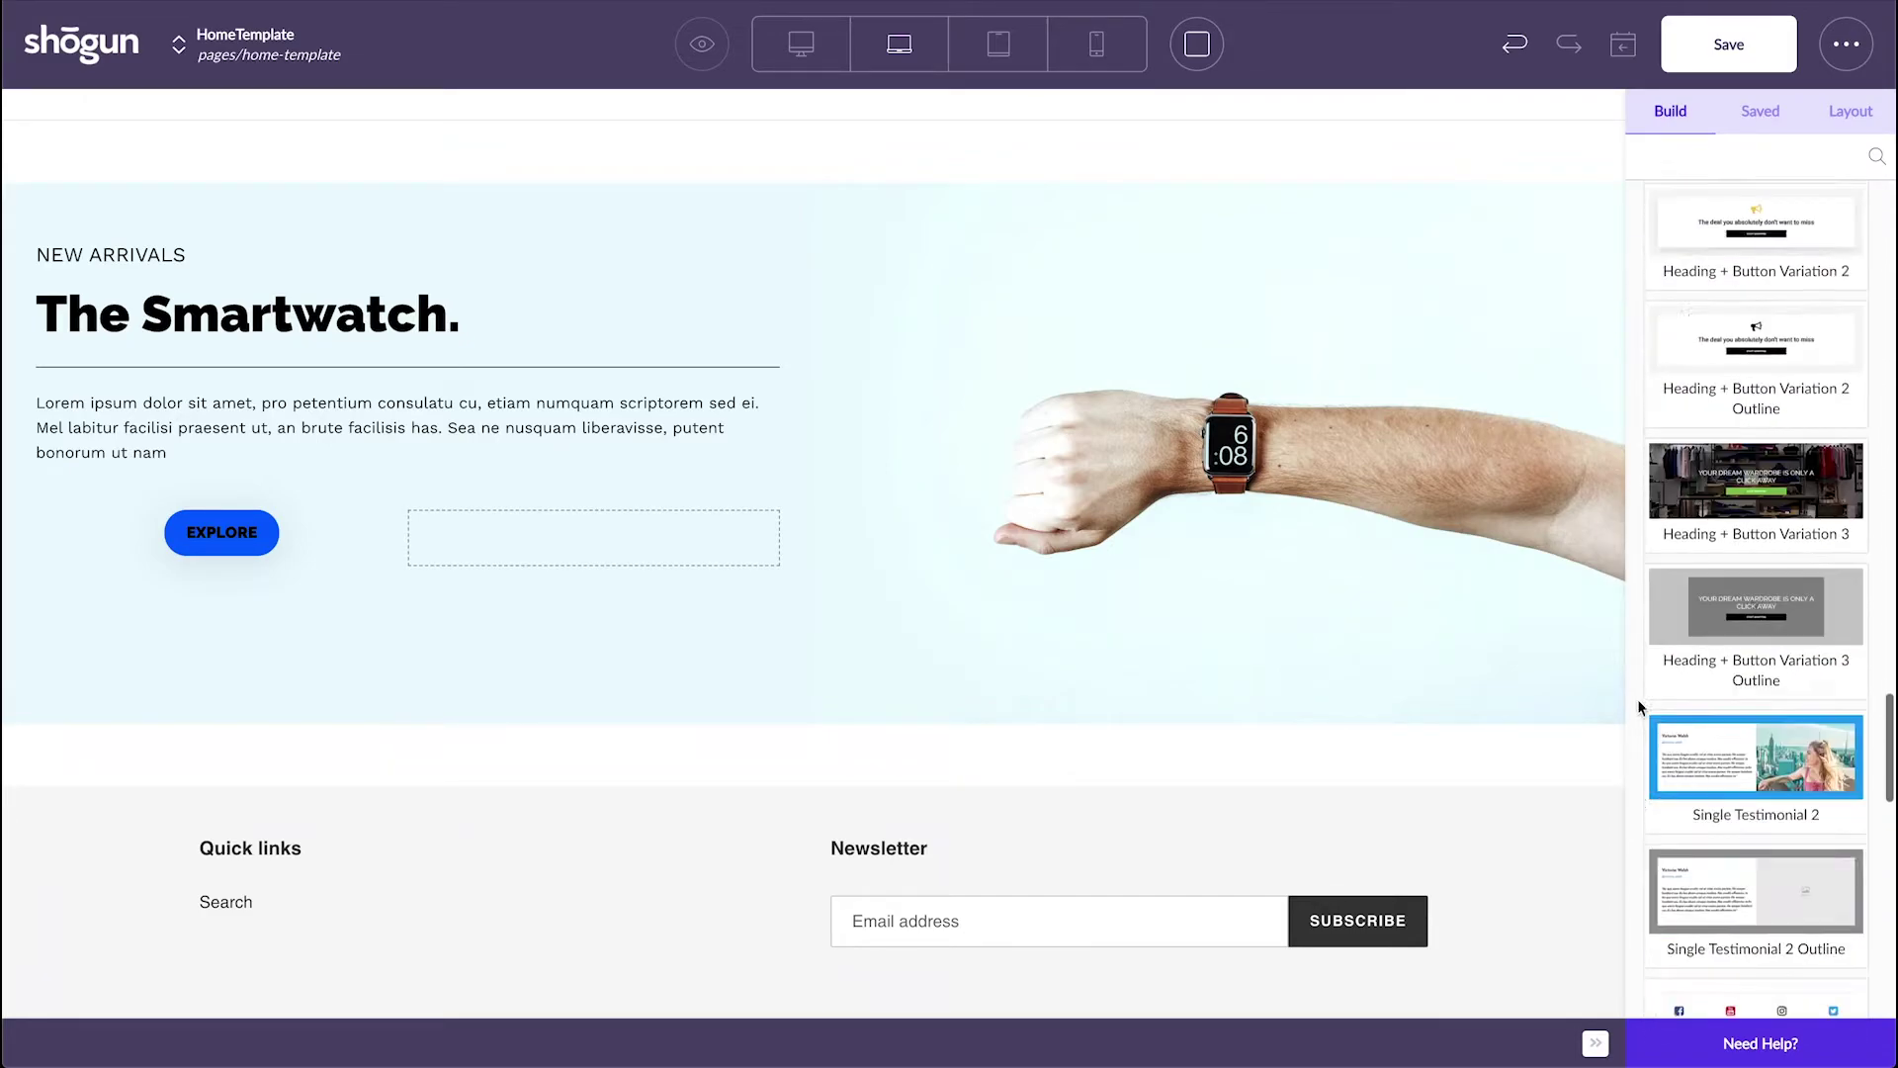
scroll(1638, 698, "down", 2)
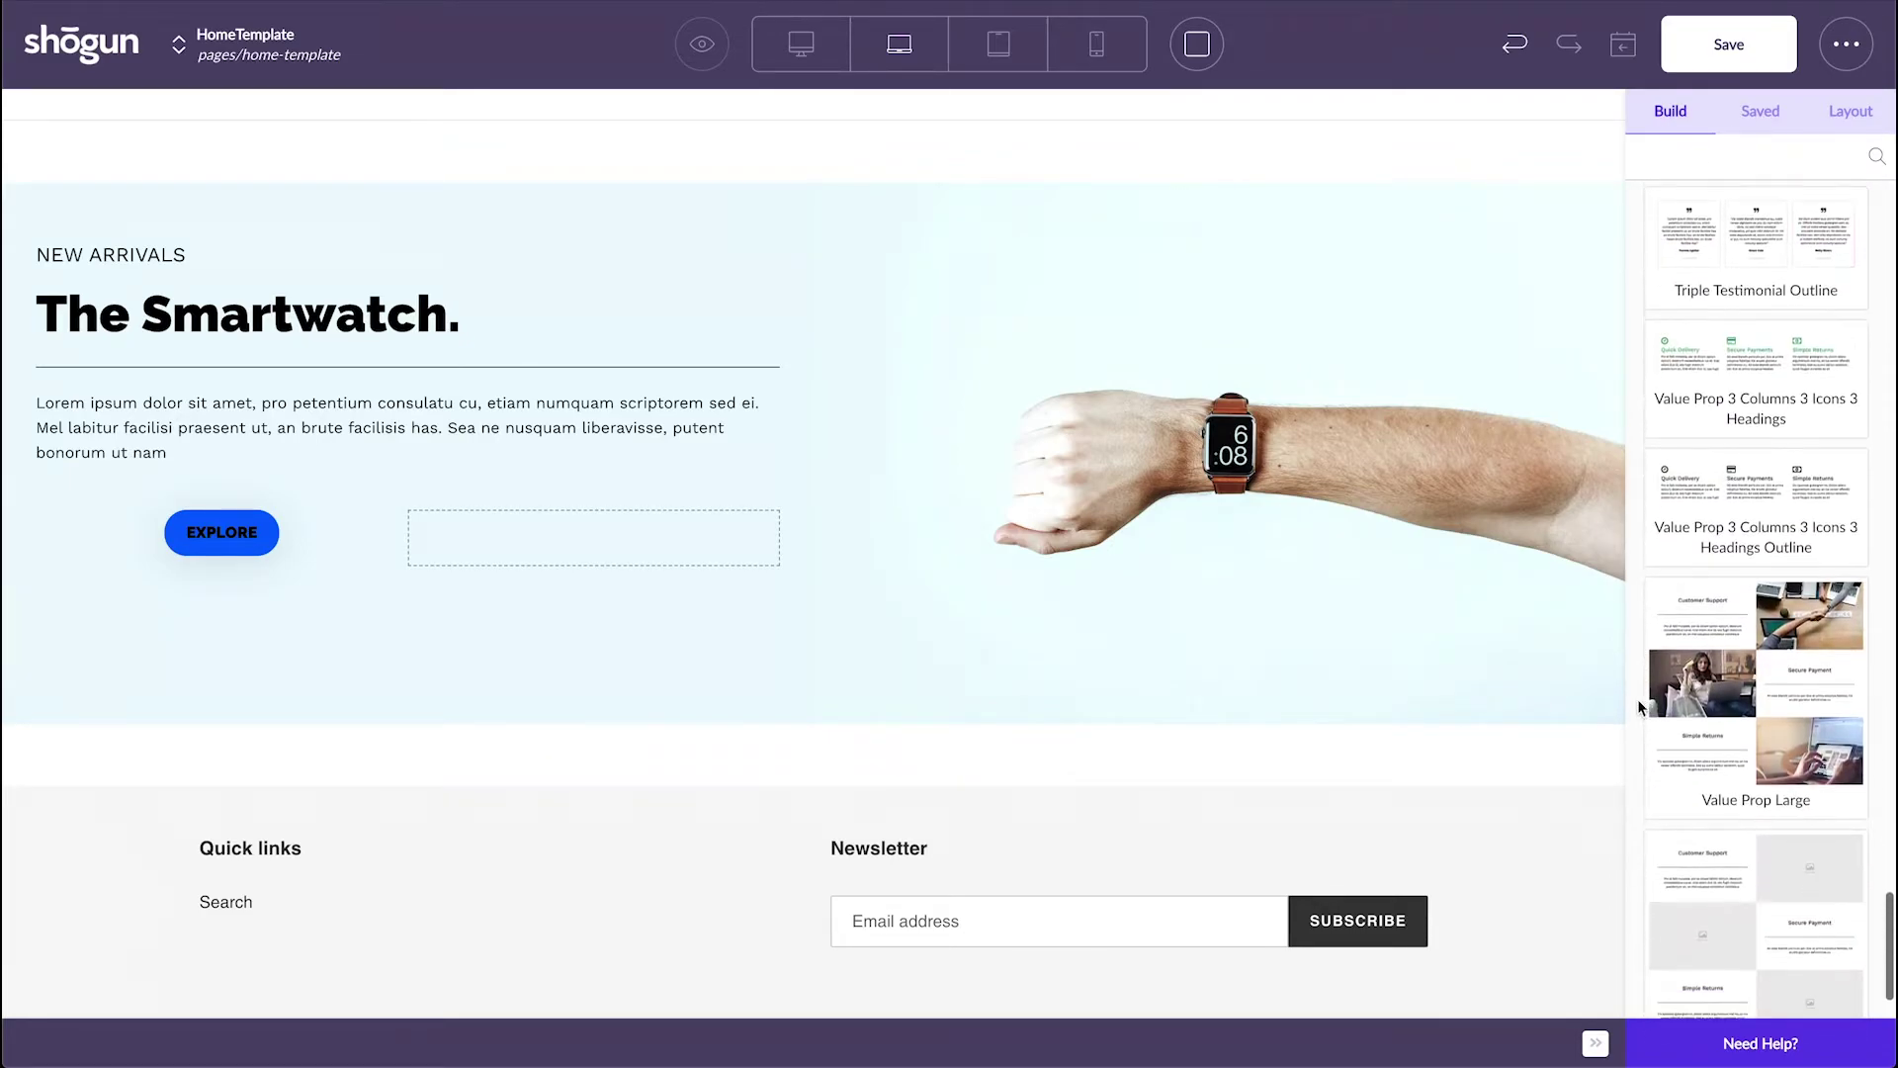
left_click_drag(1651, 698, 1345, 739)
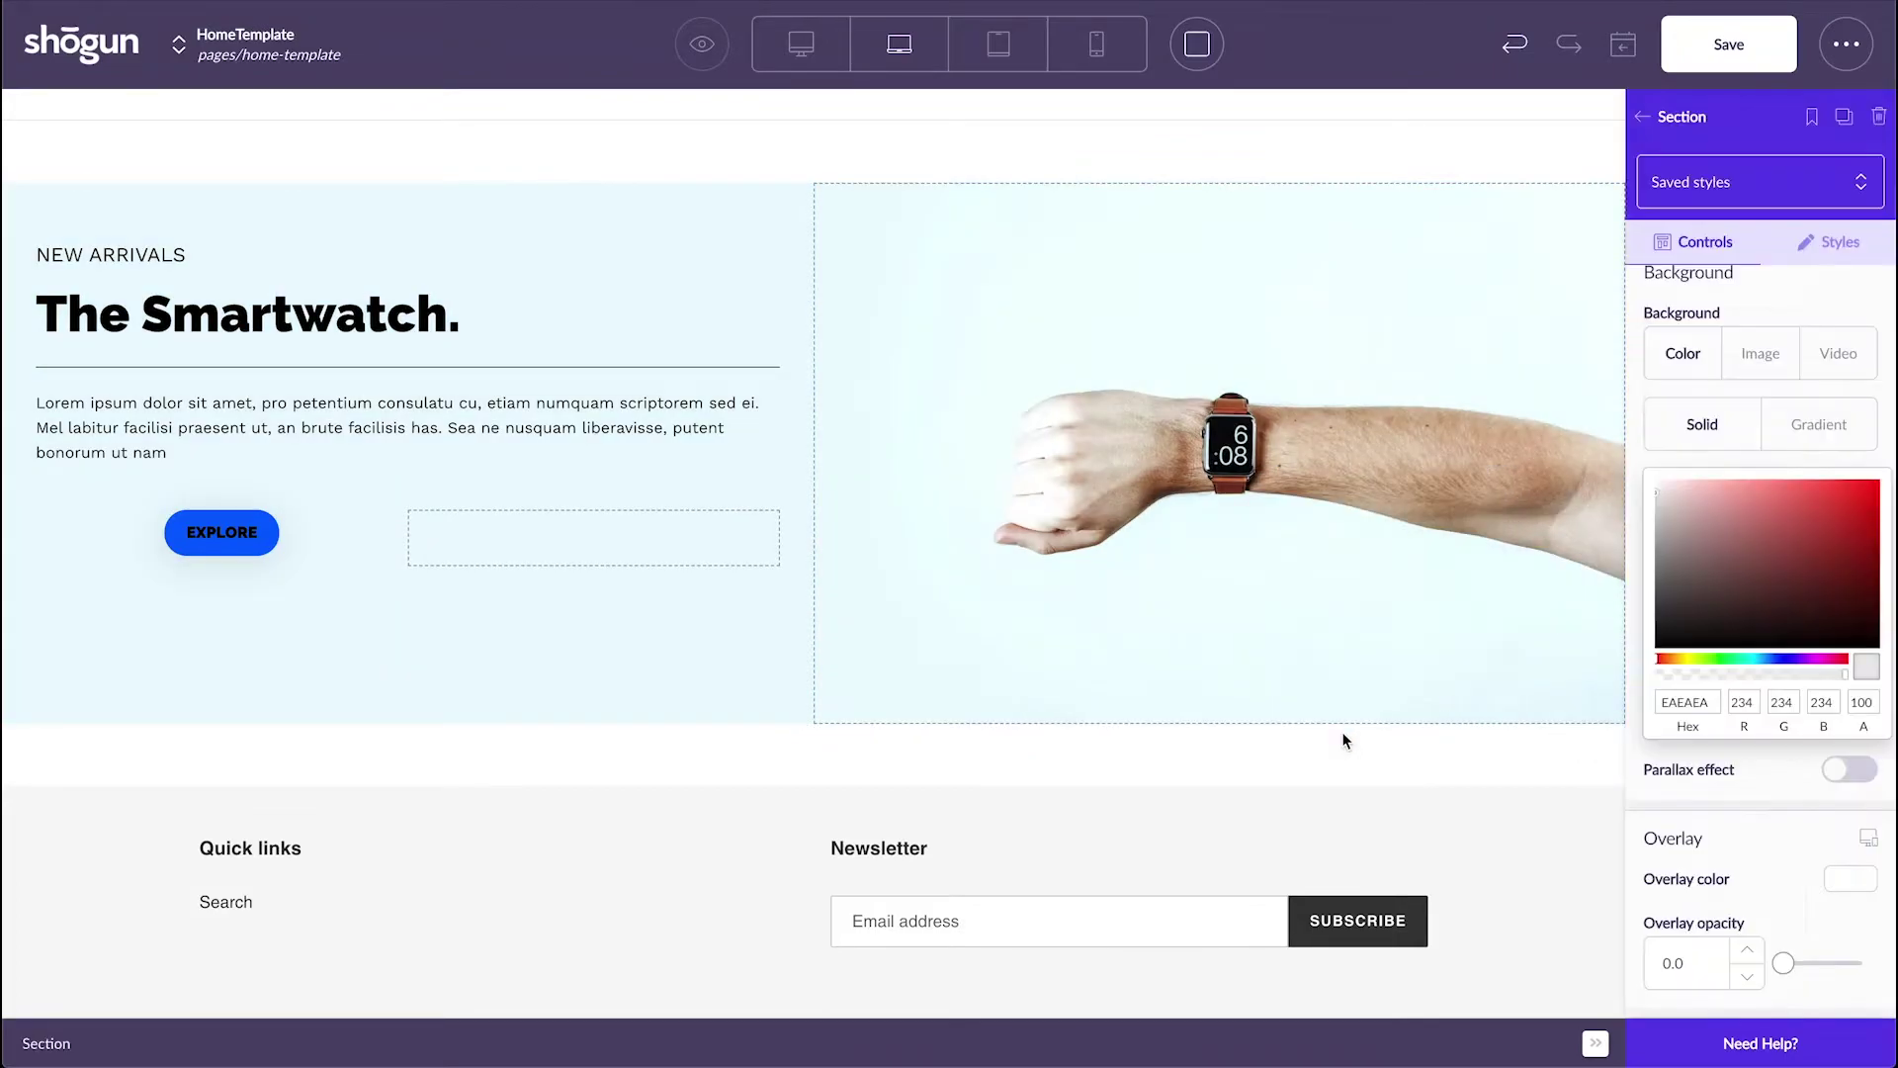
scroll(1118, 833, "down", 8)
scroll(1119, 838, "down", 4)
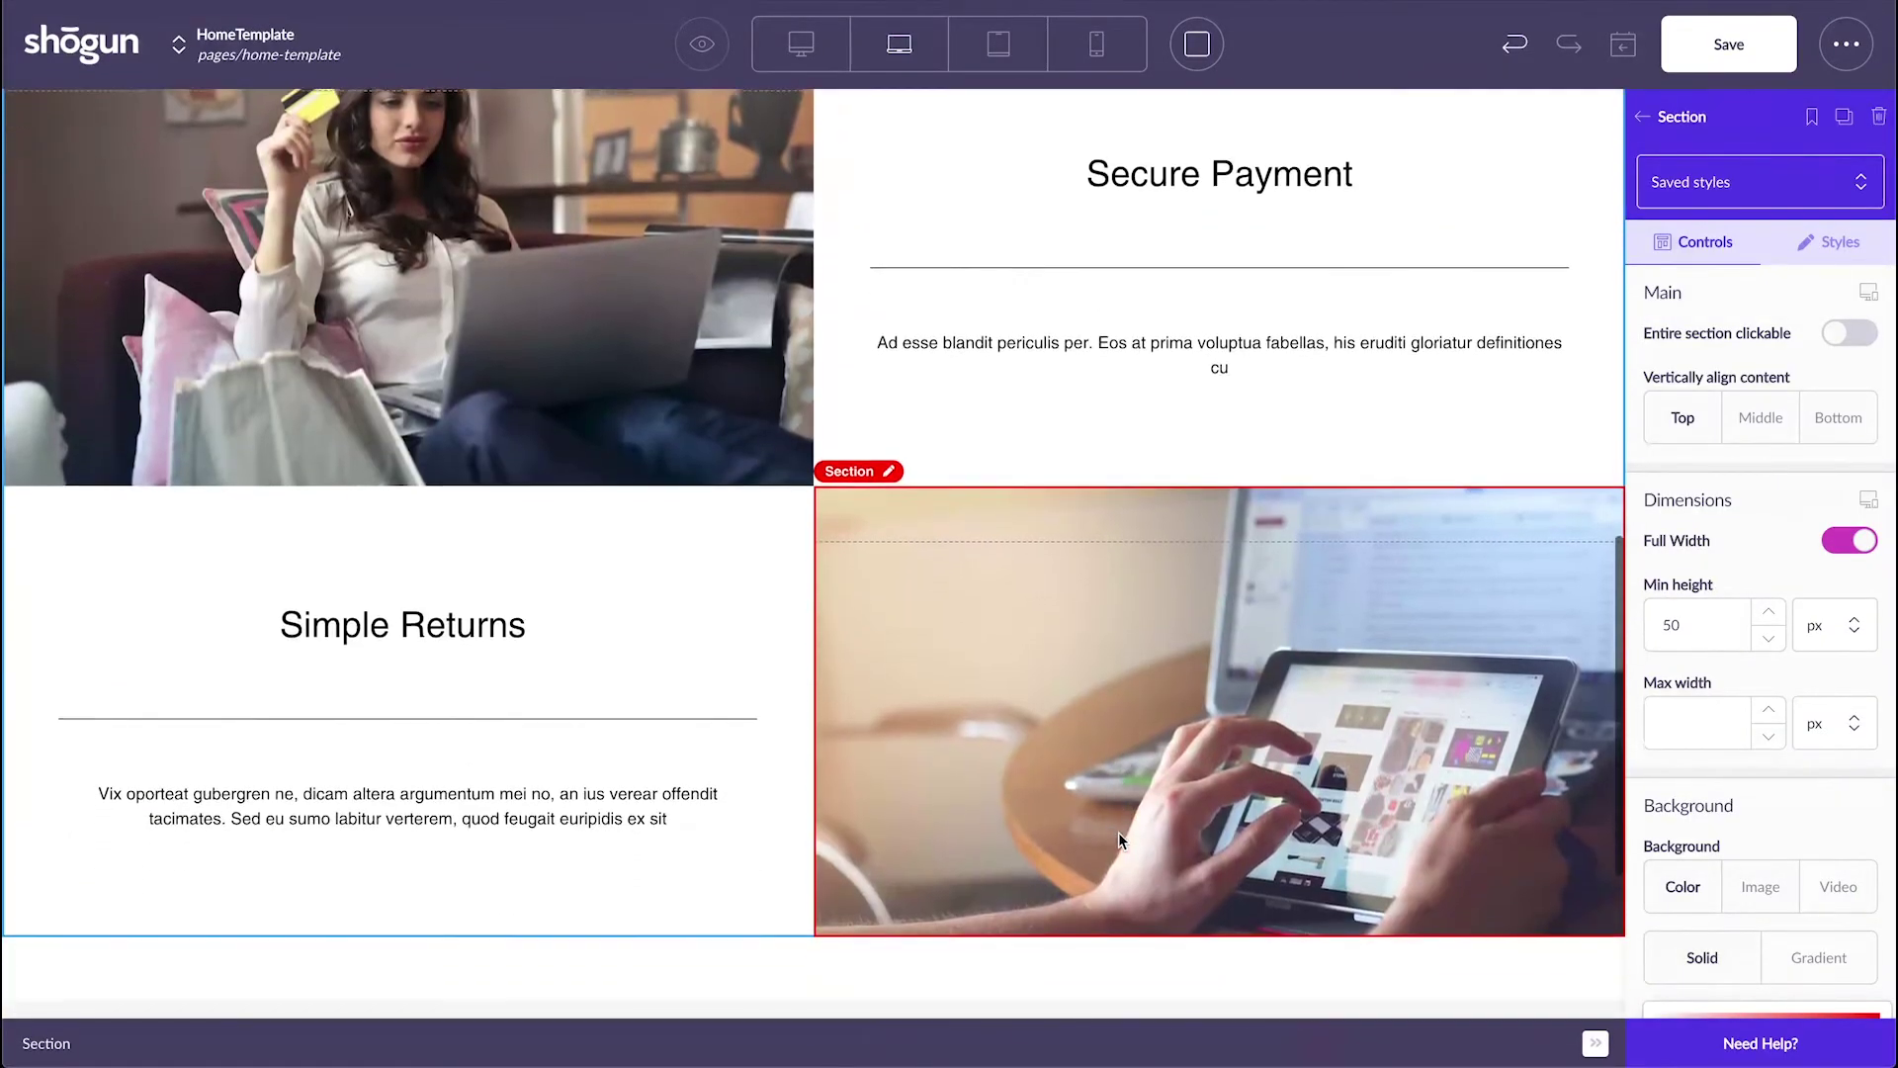
scroll(1119, 838, "up", 8)
scroll(1118, 832, "up", 4)
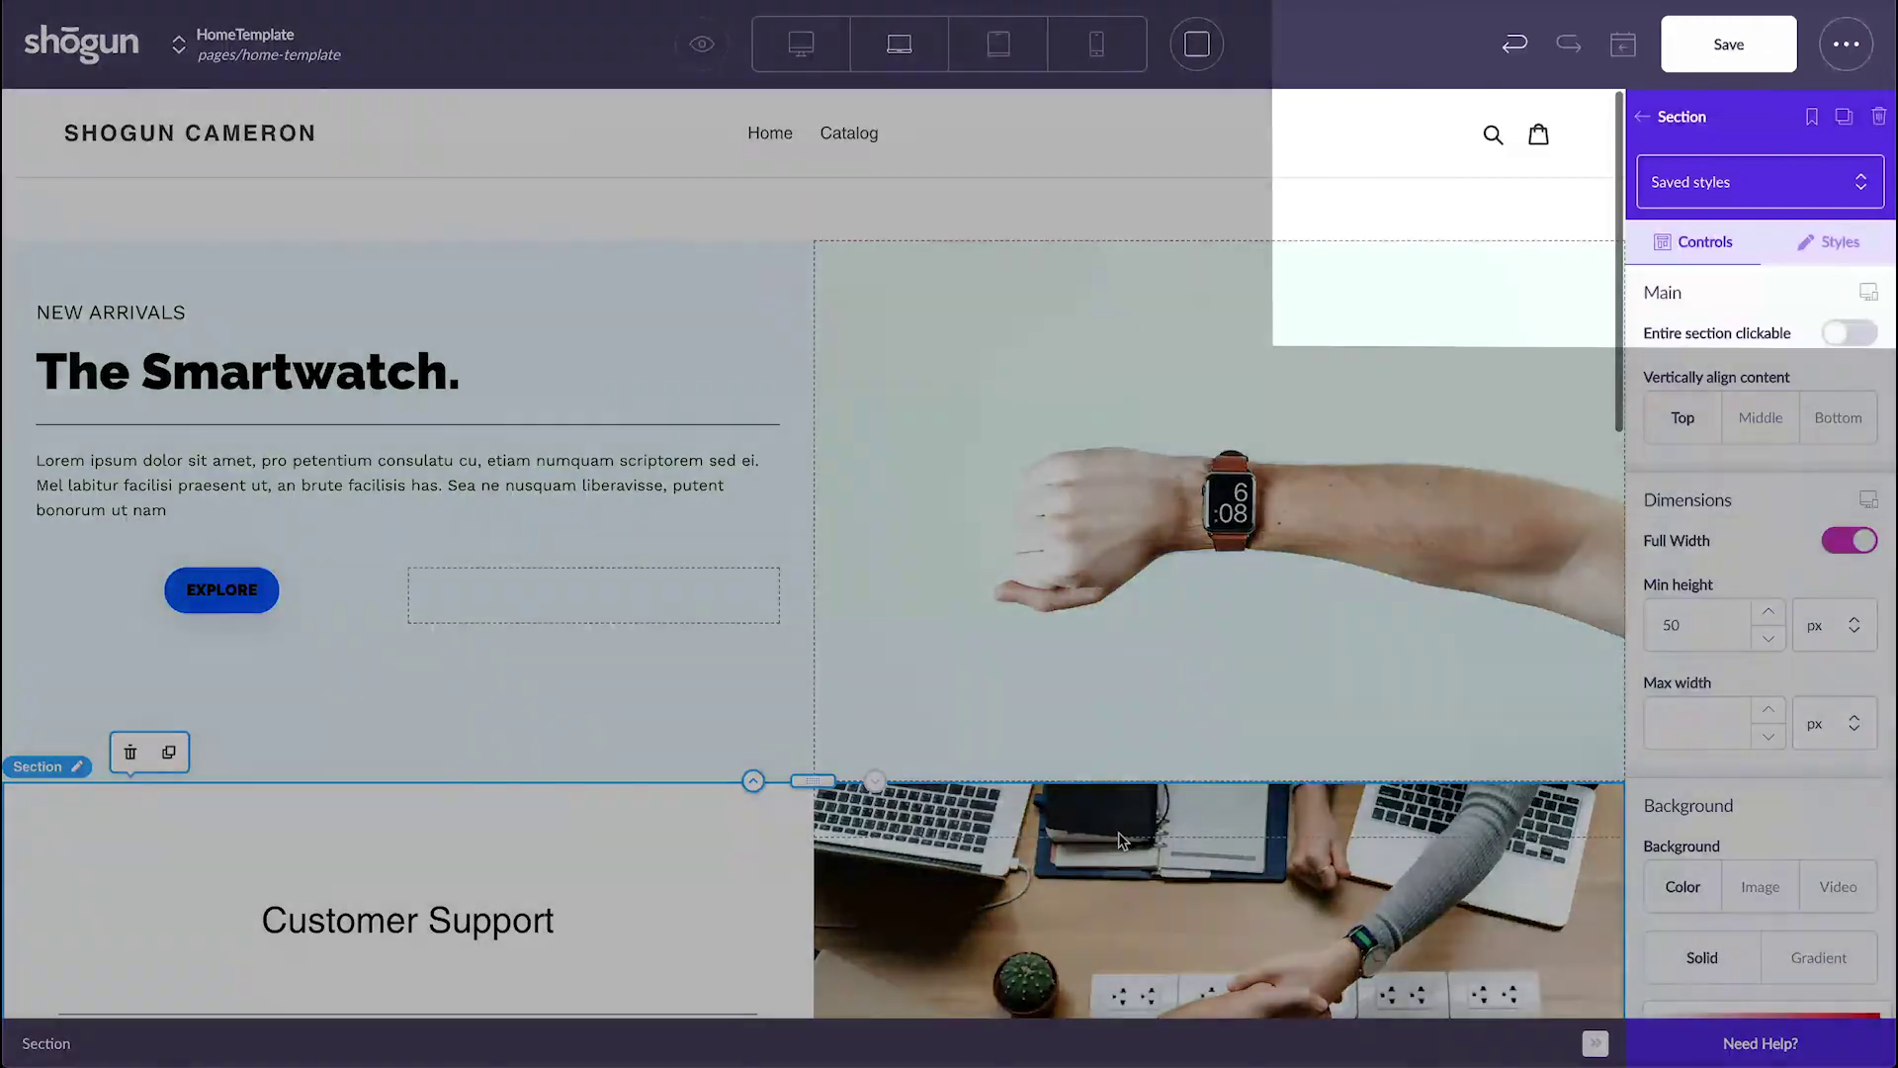
Save the page, then save it as a template named 'Home Template Final 1'.
left_click(1743, 61)
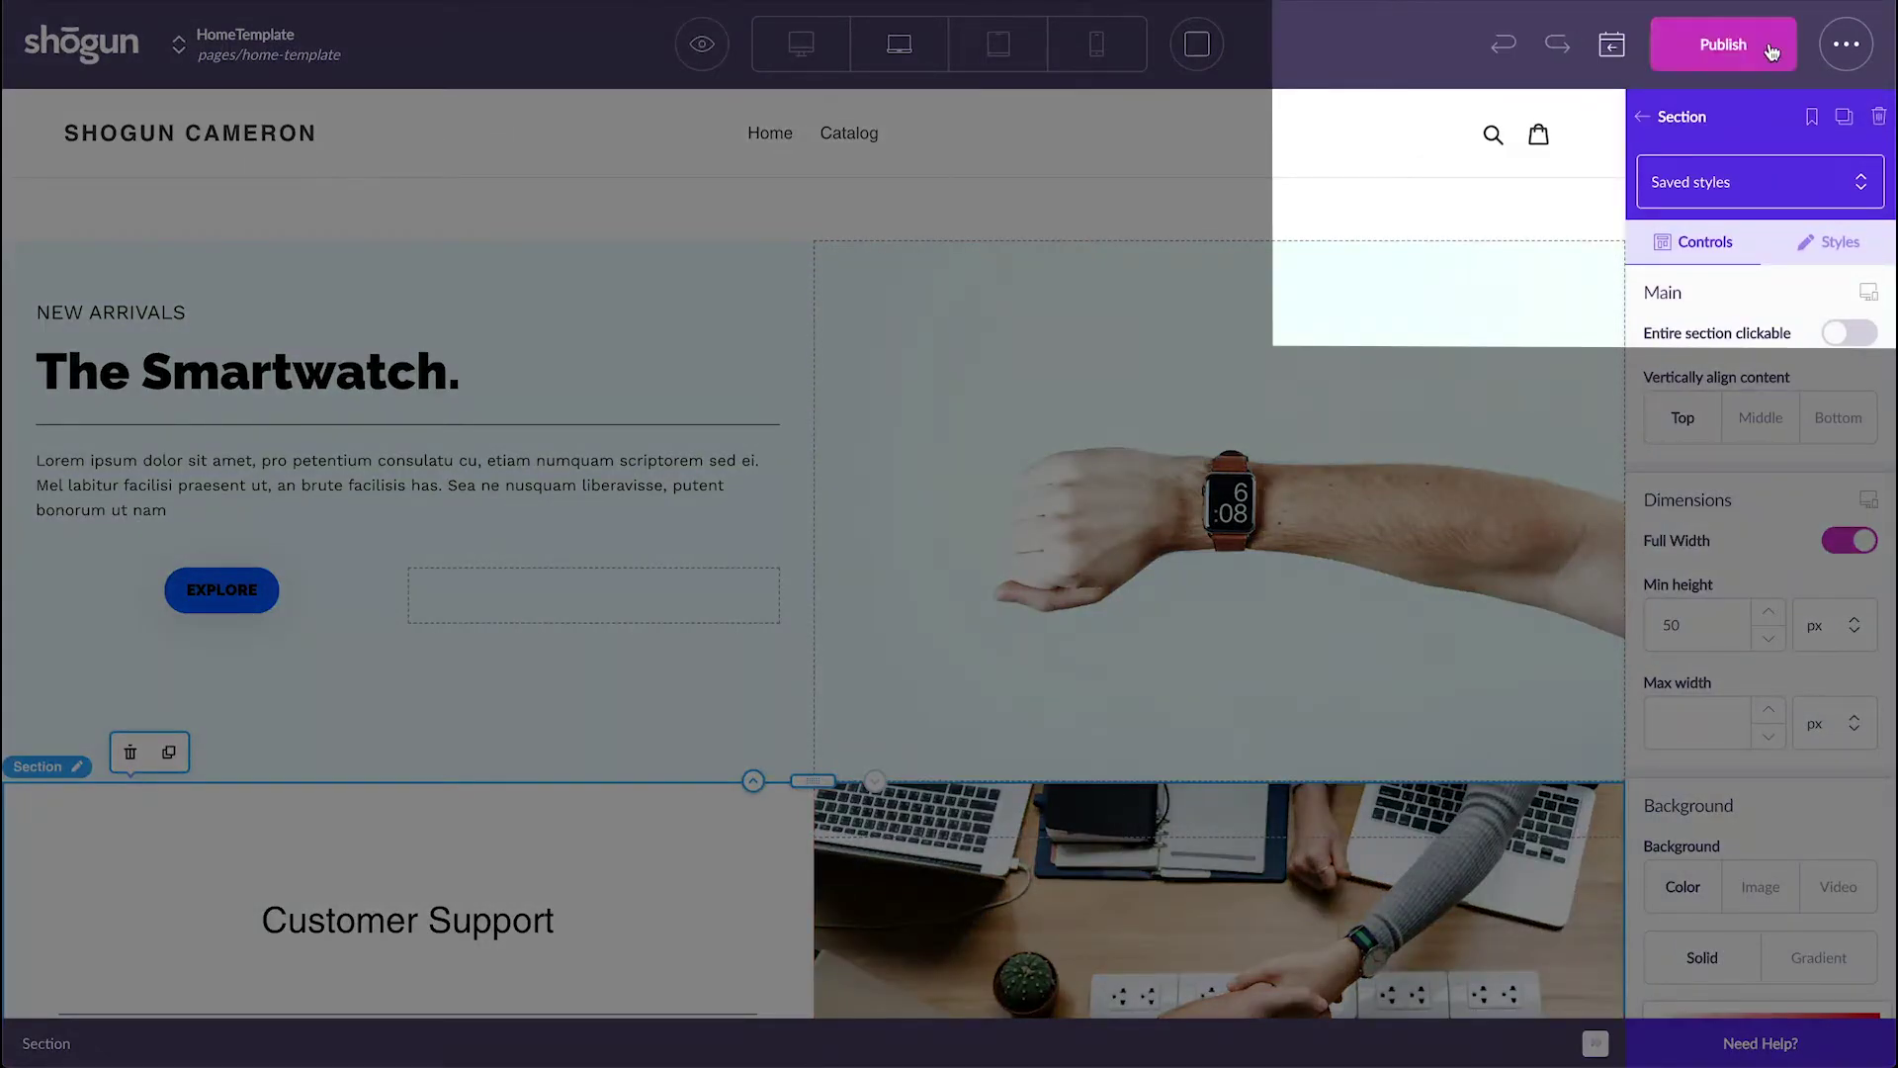
left_click(1845, 49)
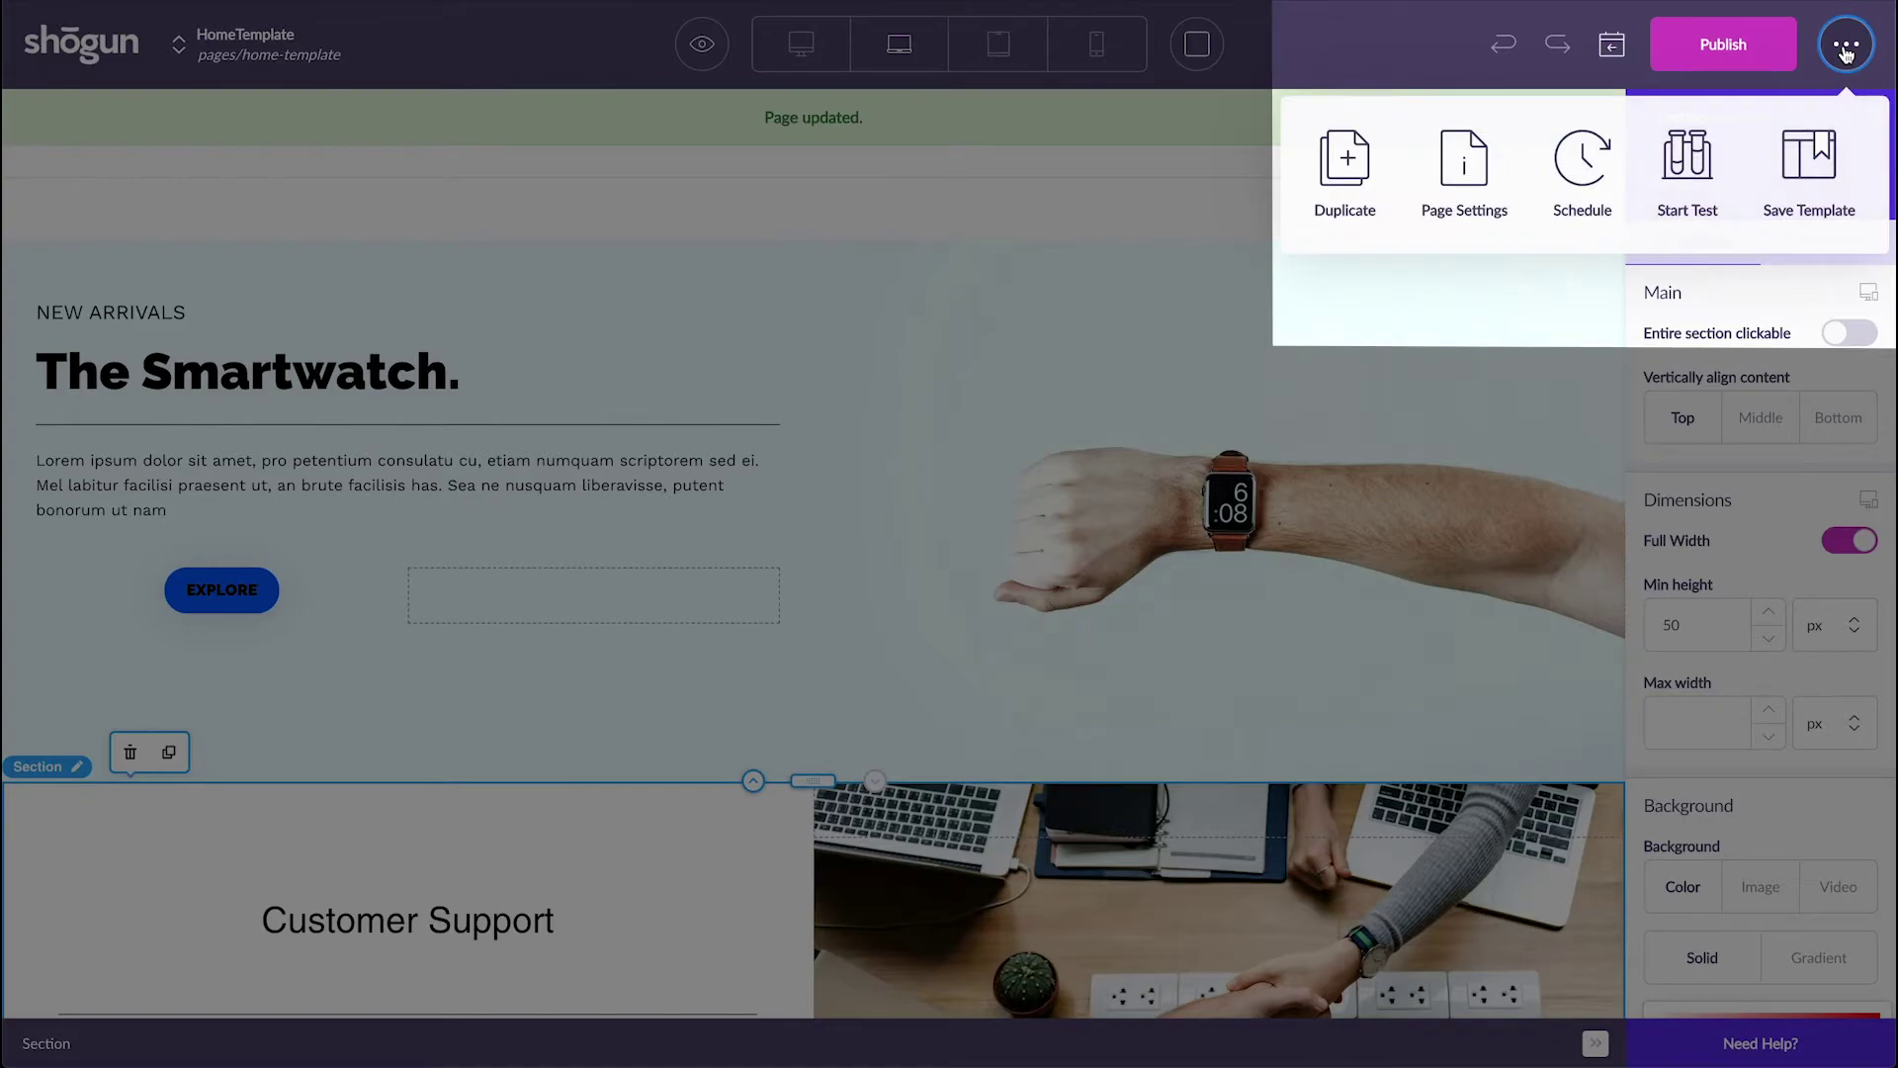
left_click(1809, 161)
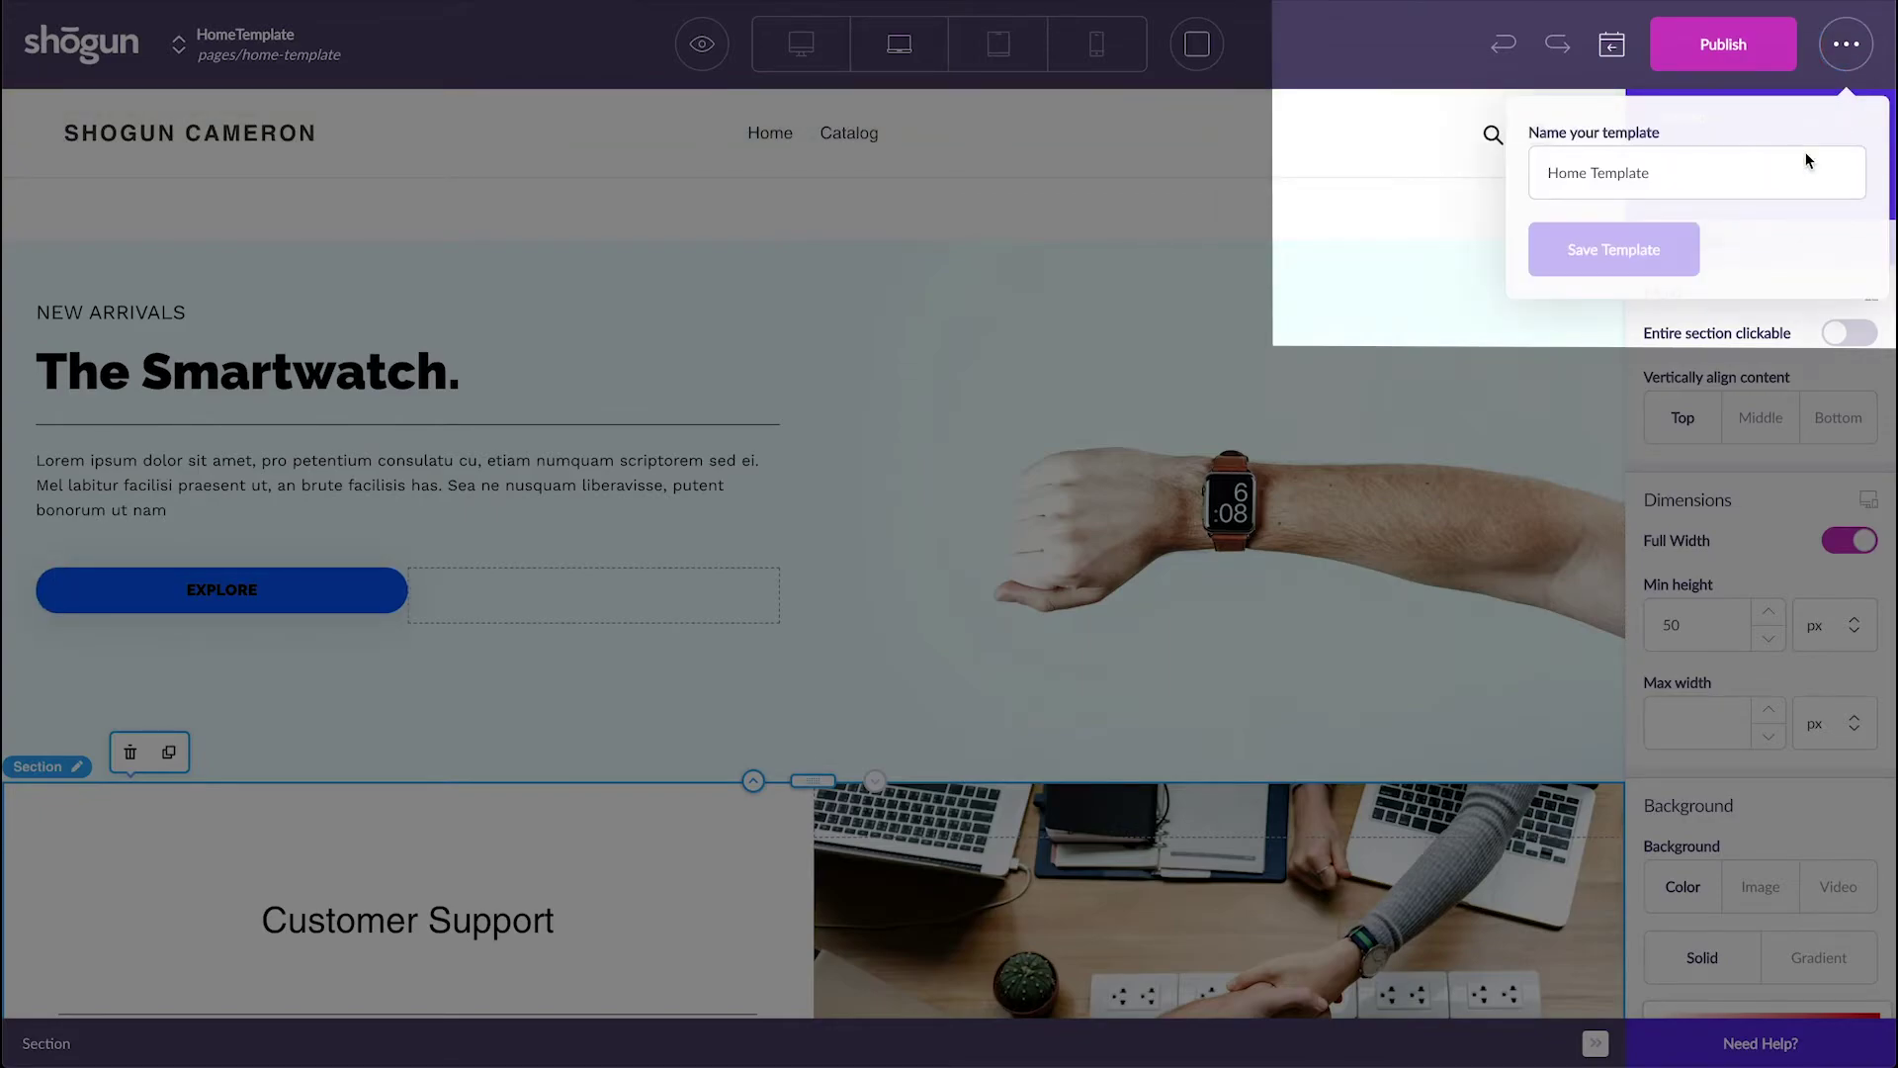
left_click(1731, 164)
type("Fi")
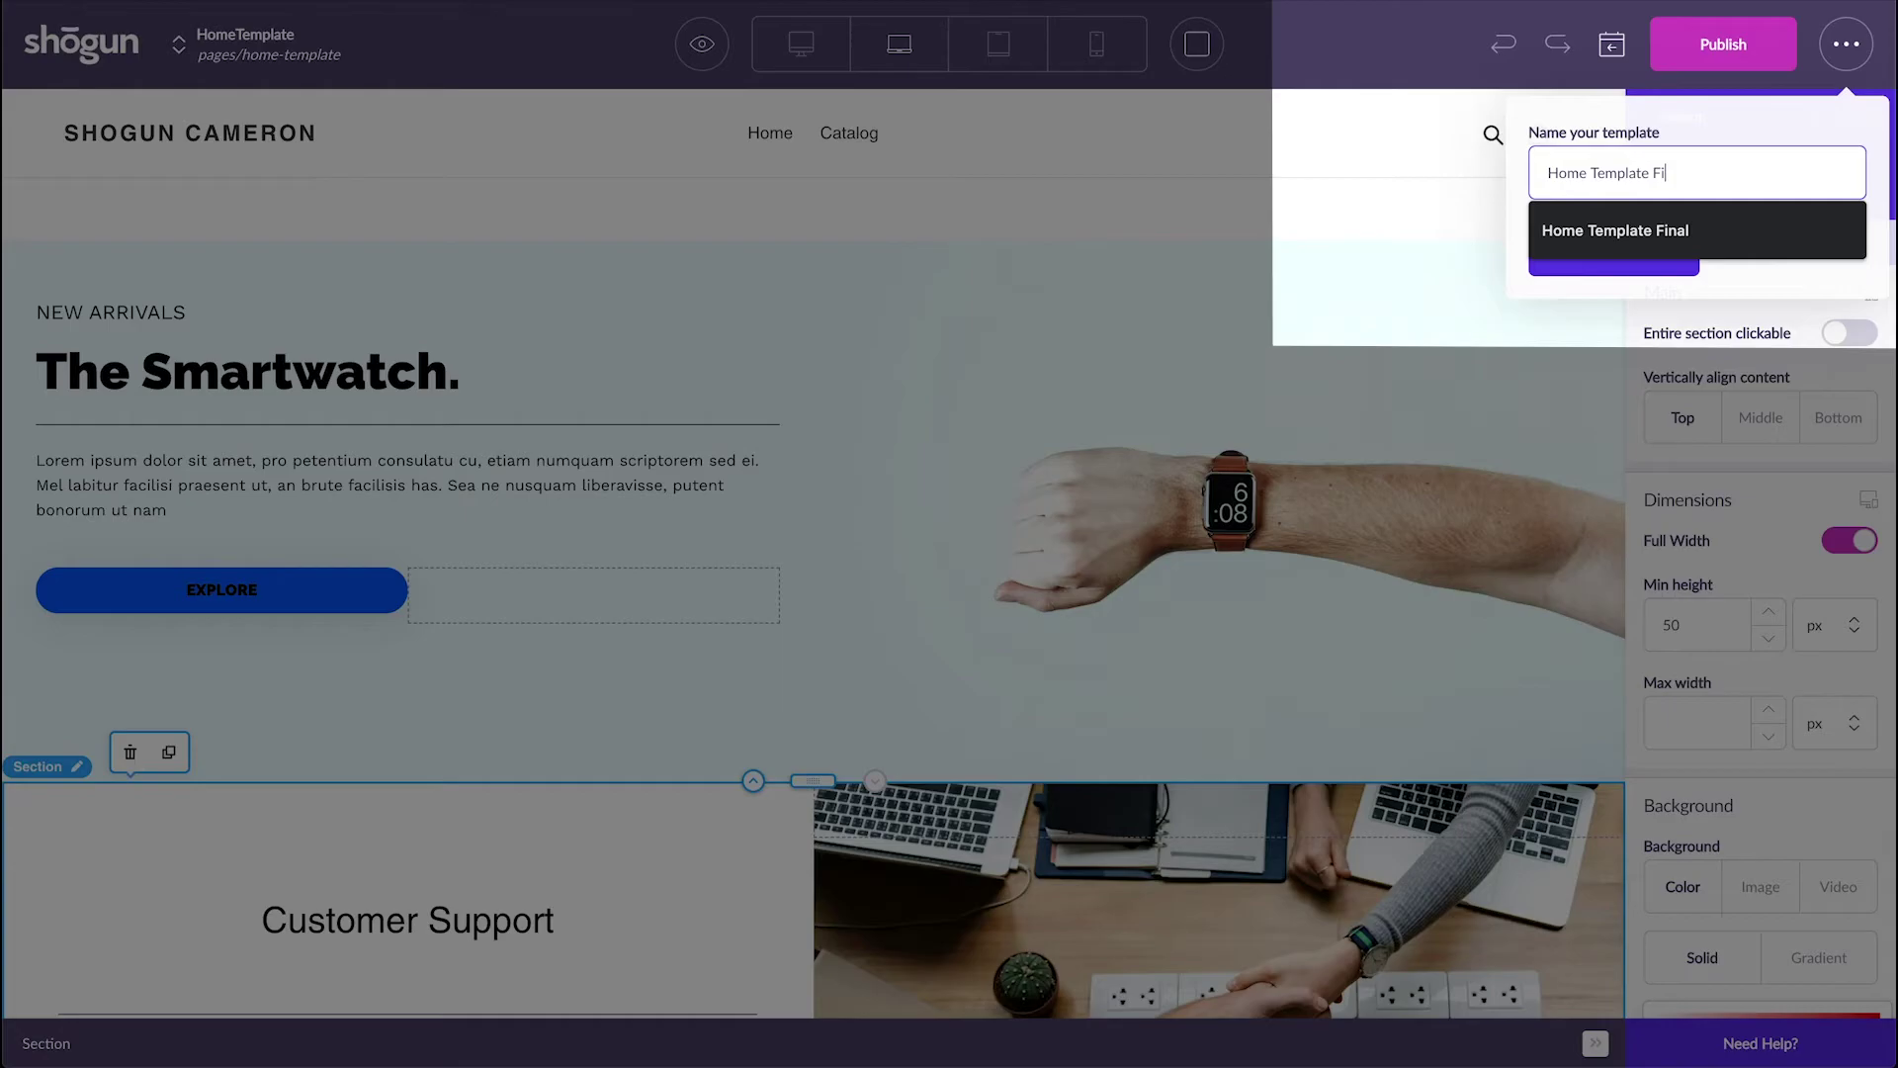
type("nal 1")
key("Return")
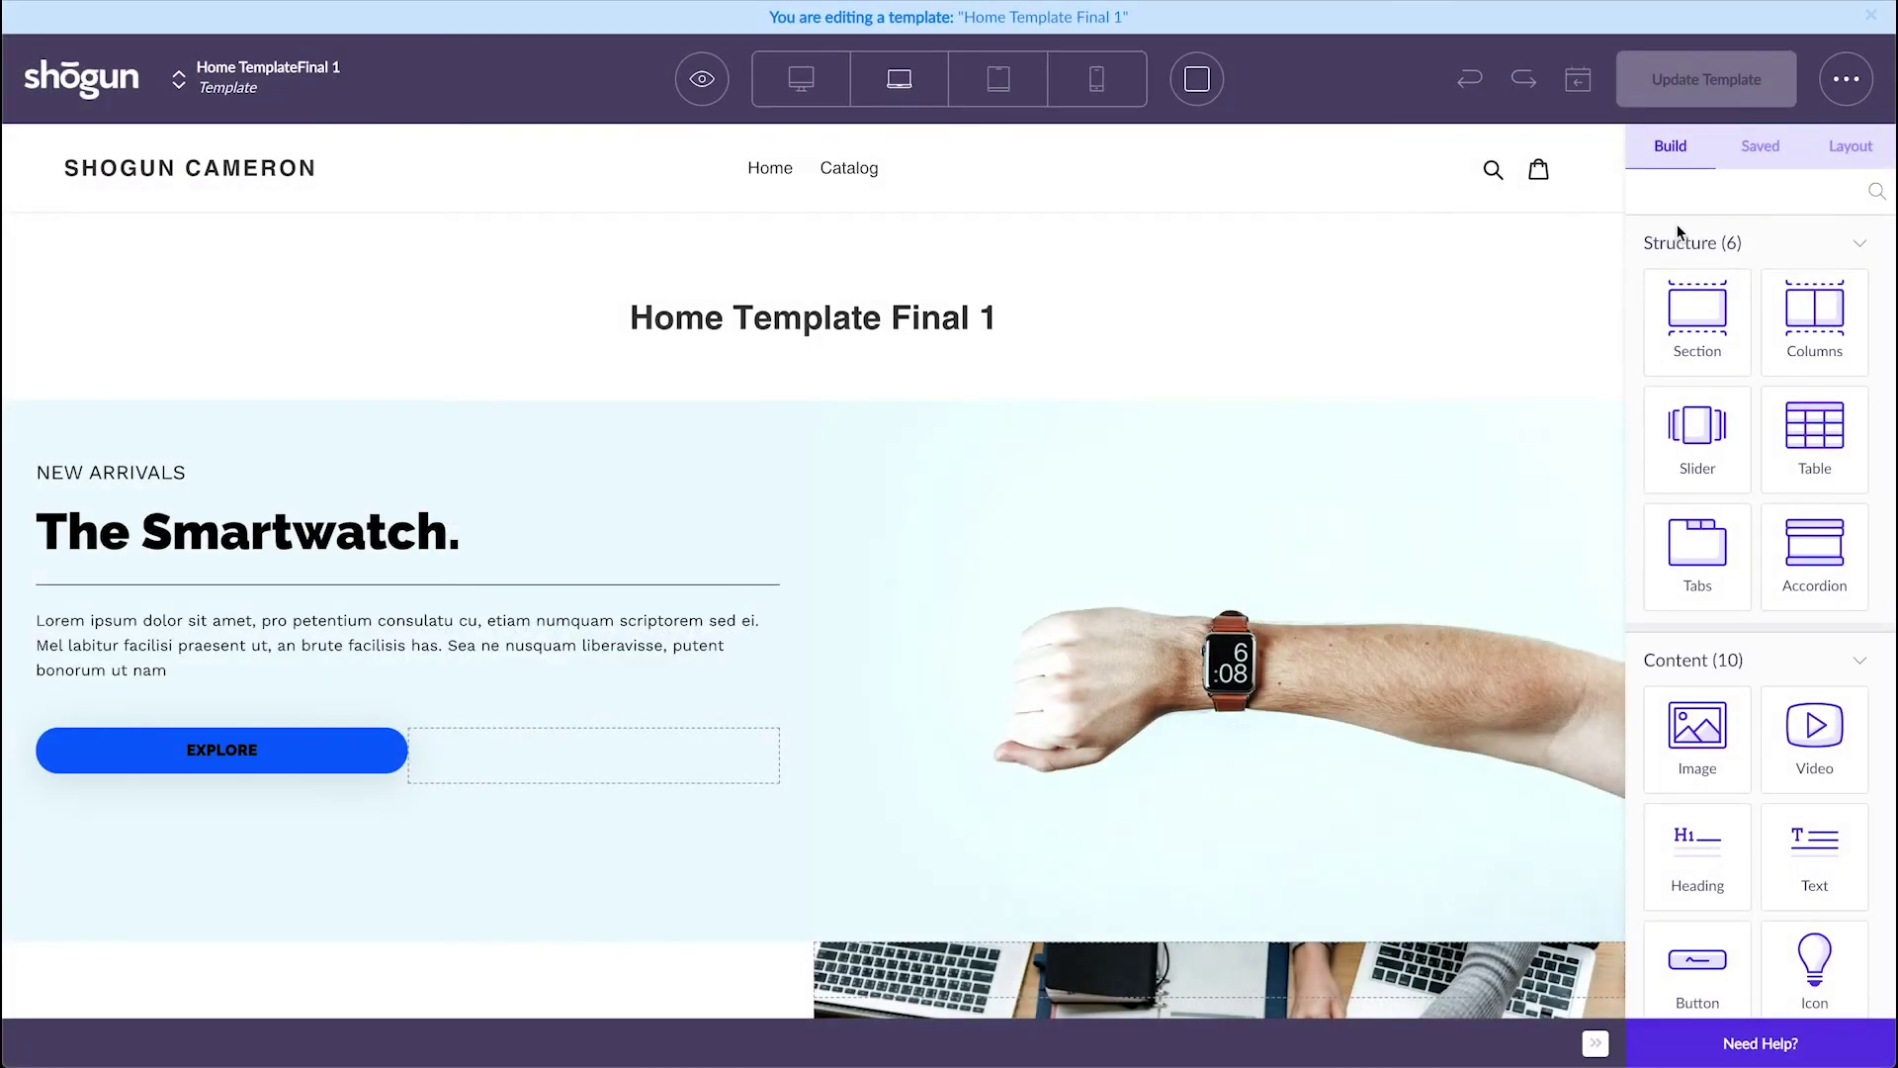
Verify 'Home Template Final 1' is listed under Your Templates for a new Standard Page, then return to page types.
left_click(91, 87)
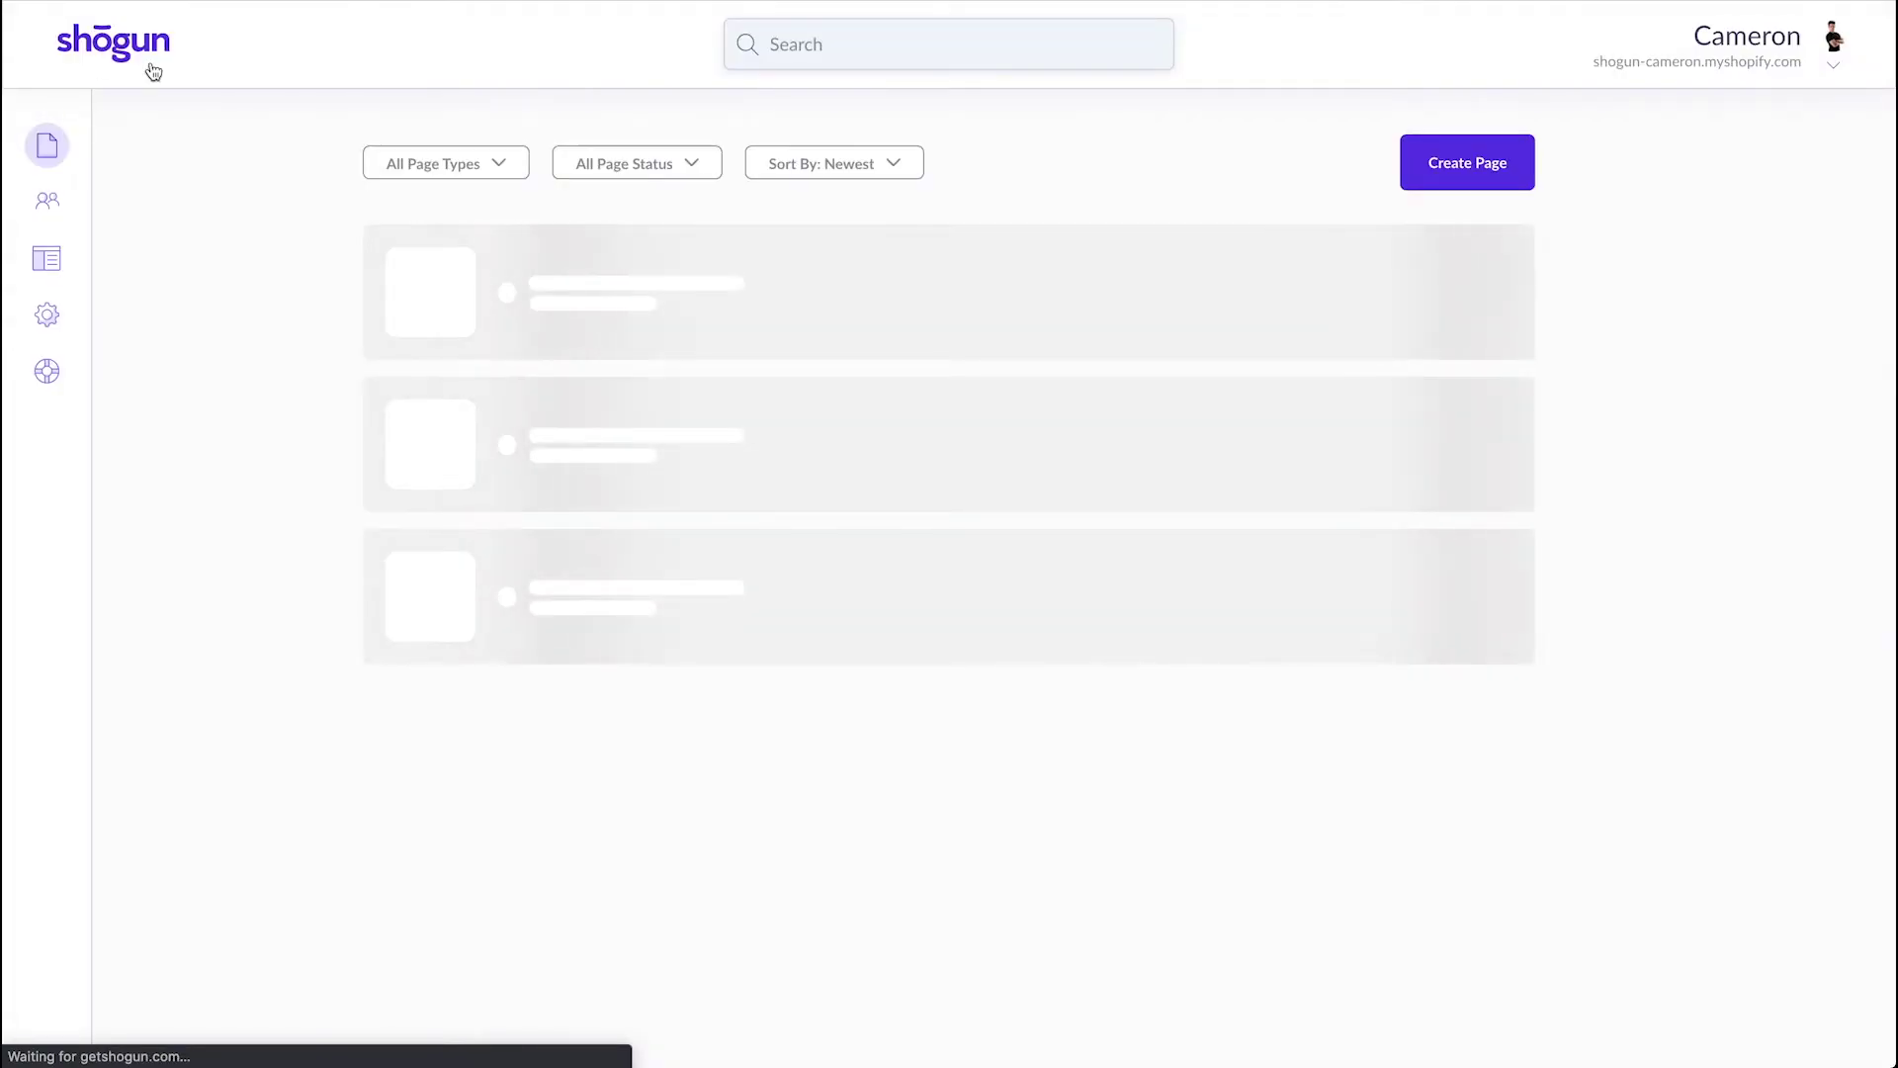
left_click(1411, 171)
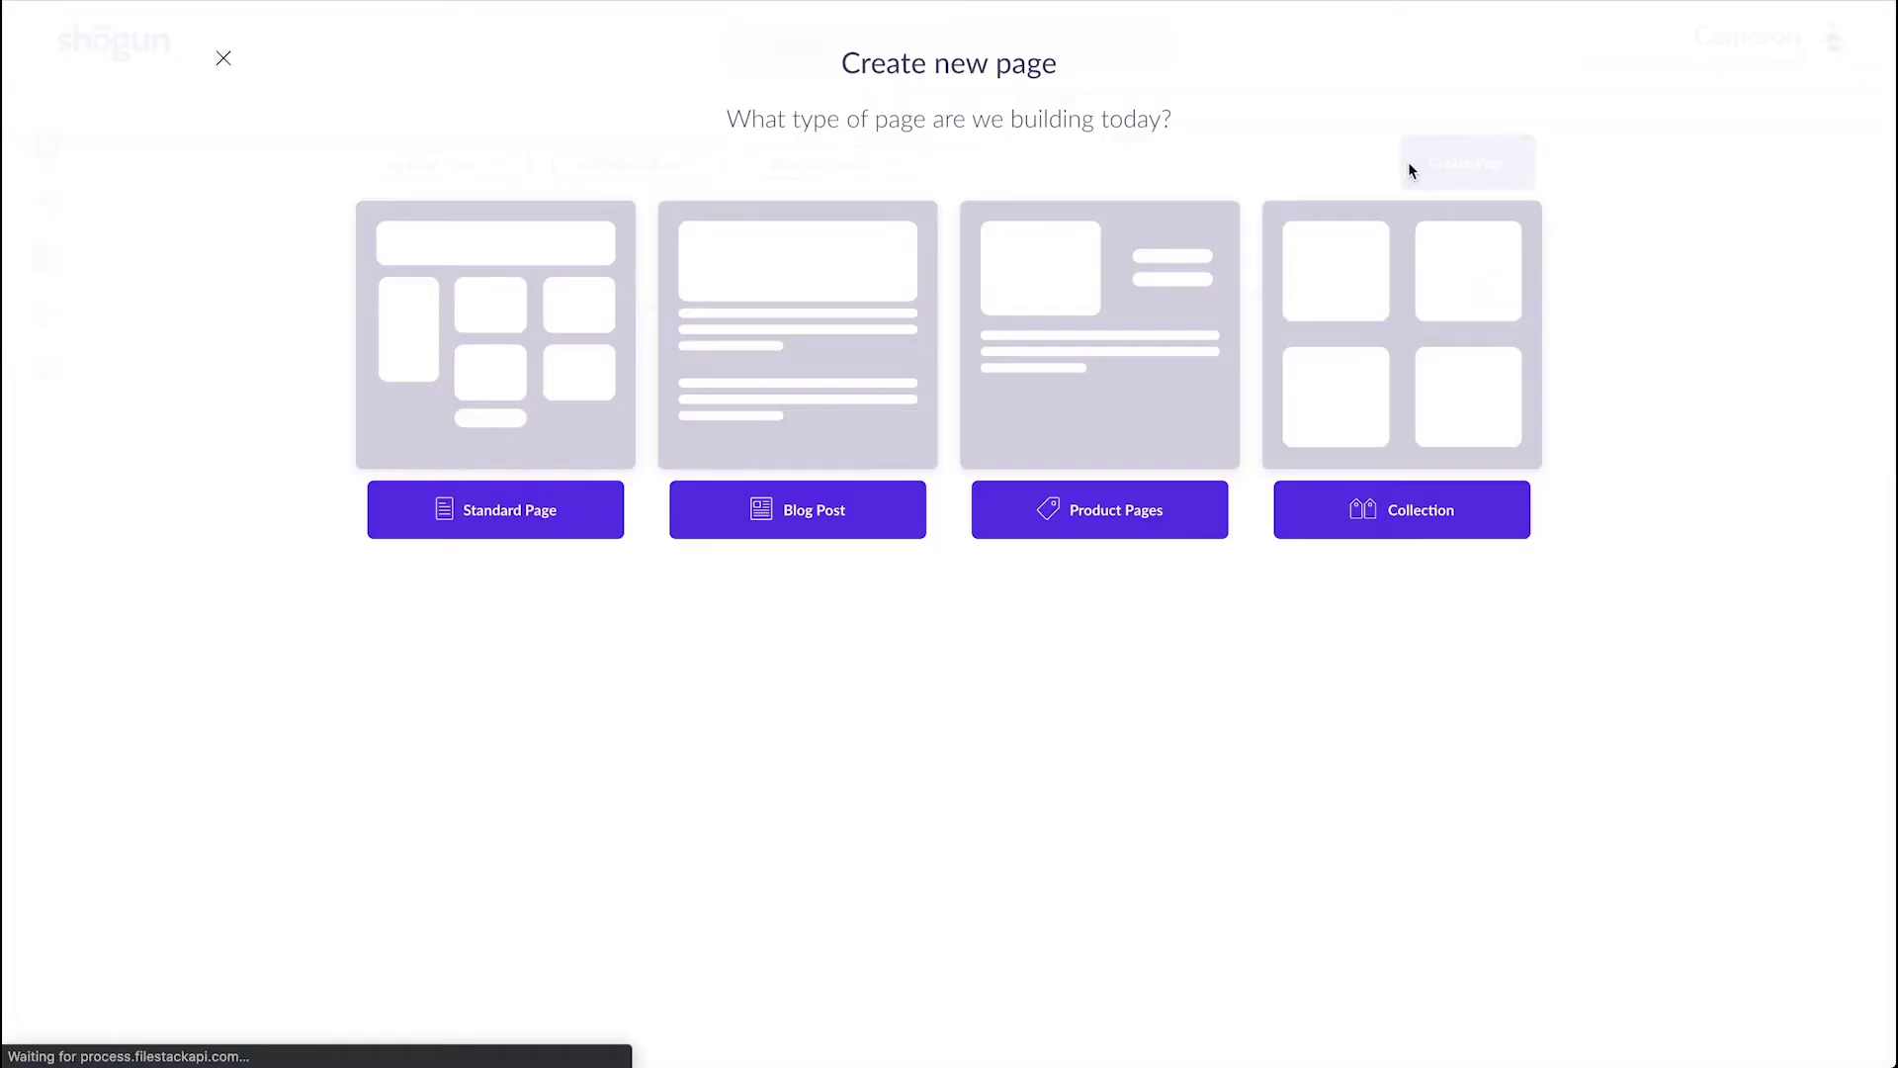
left_click(586, 420)
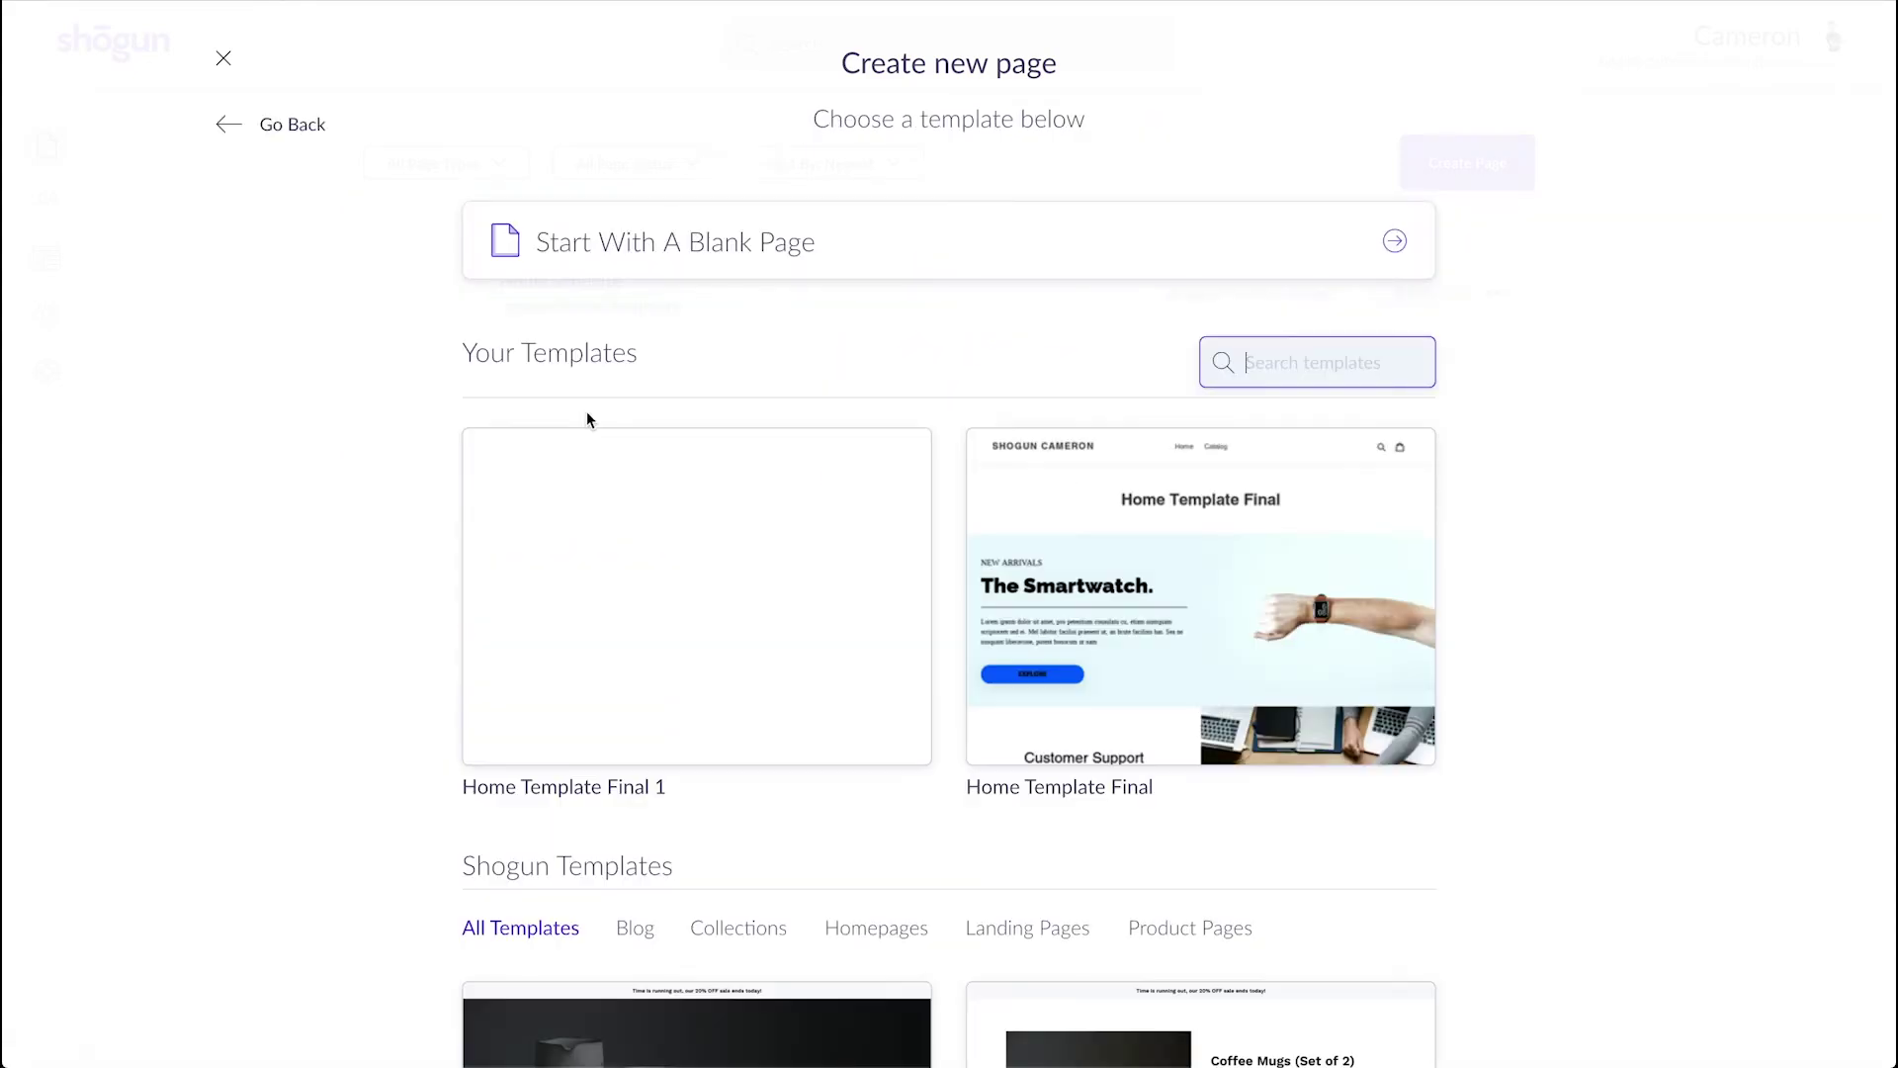
mouse_move(636, 626)
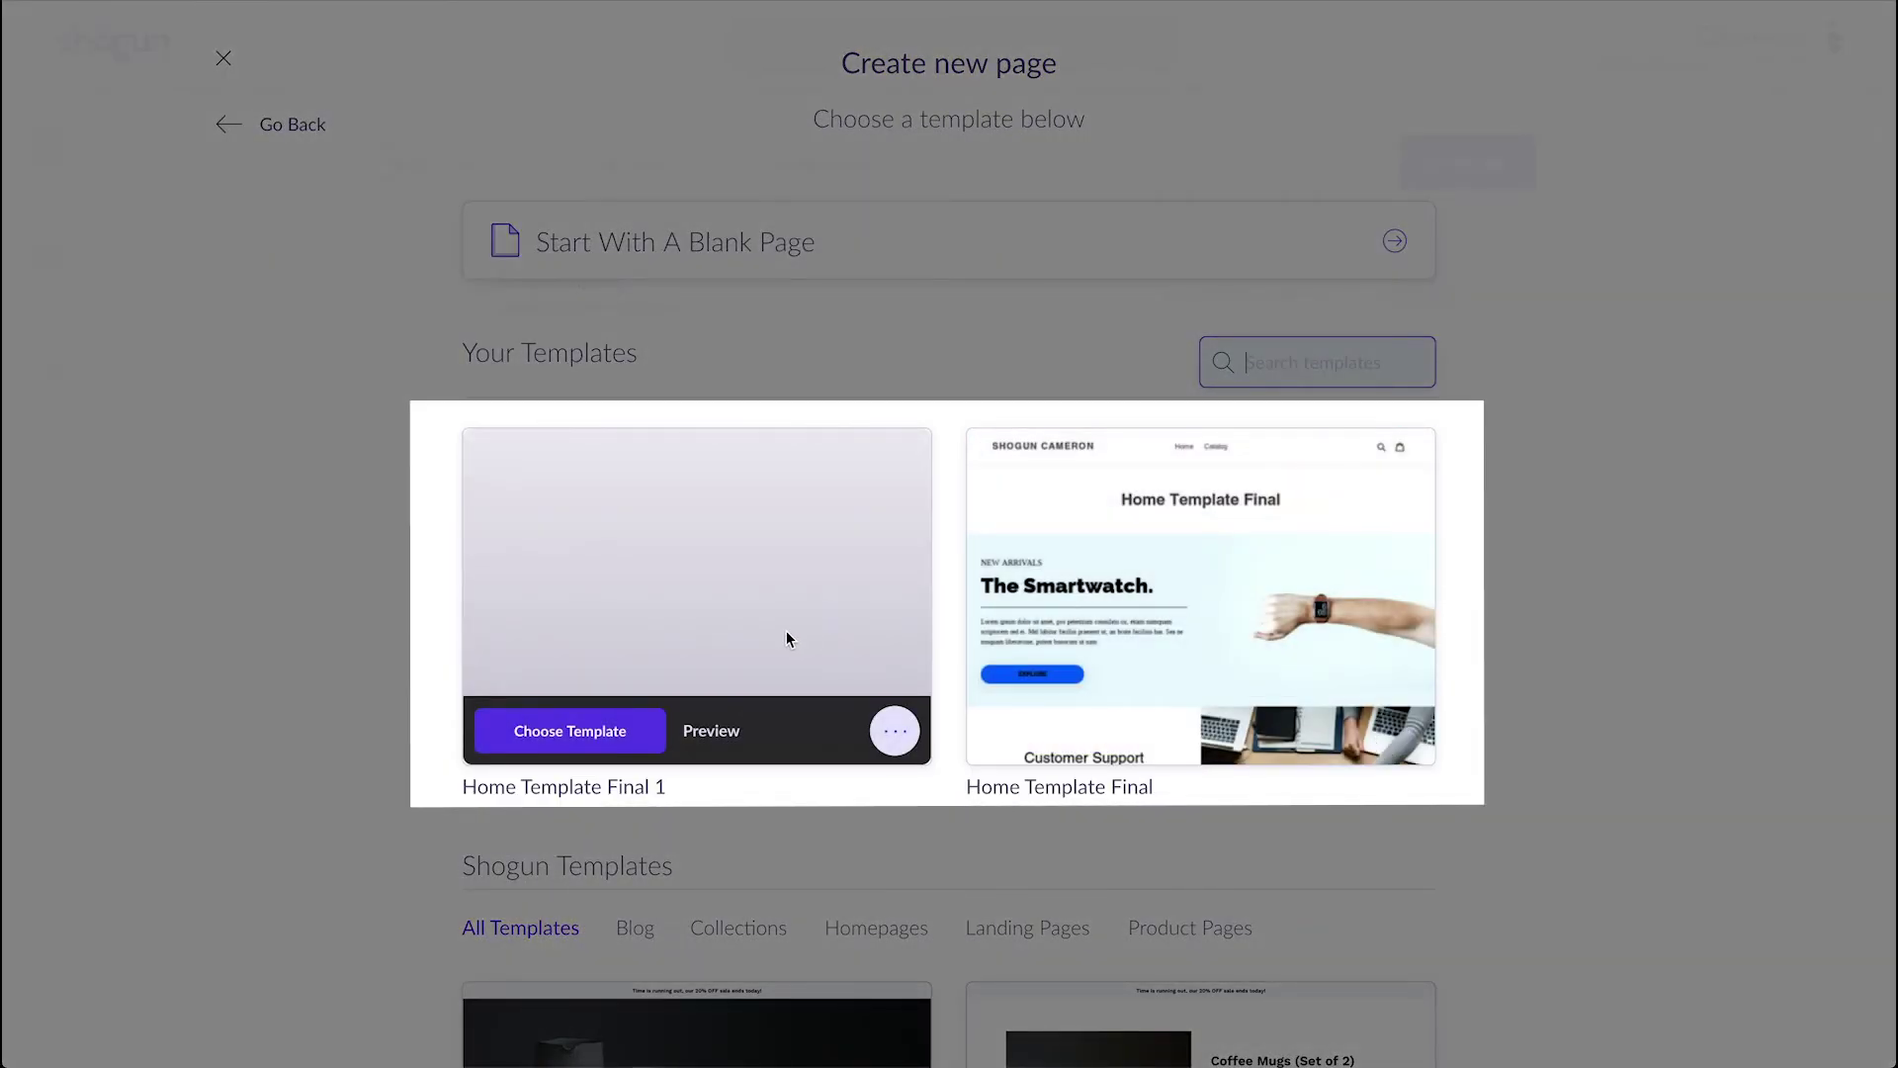
mouse_move(1065, 591)
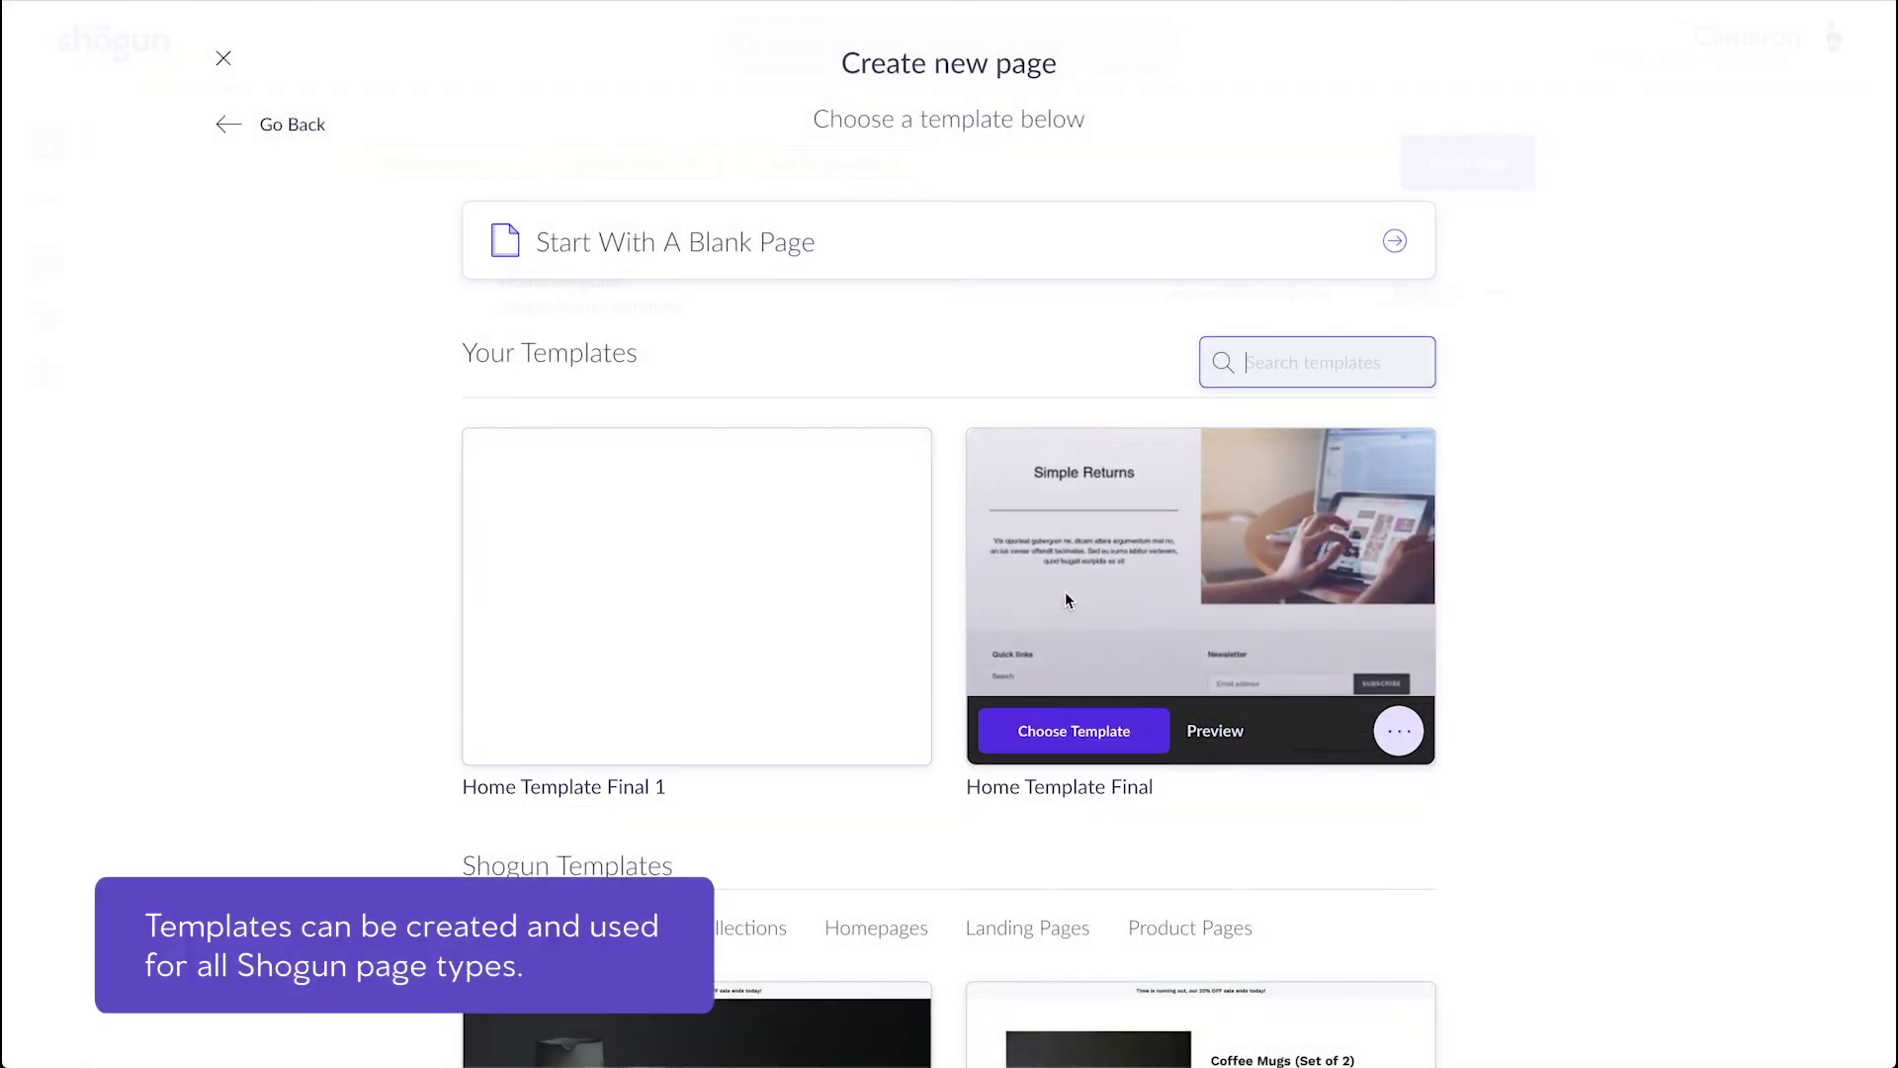
scroll(779, 863, "down", 1)
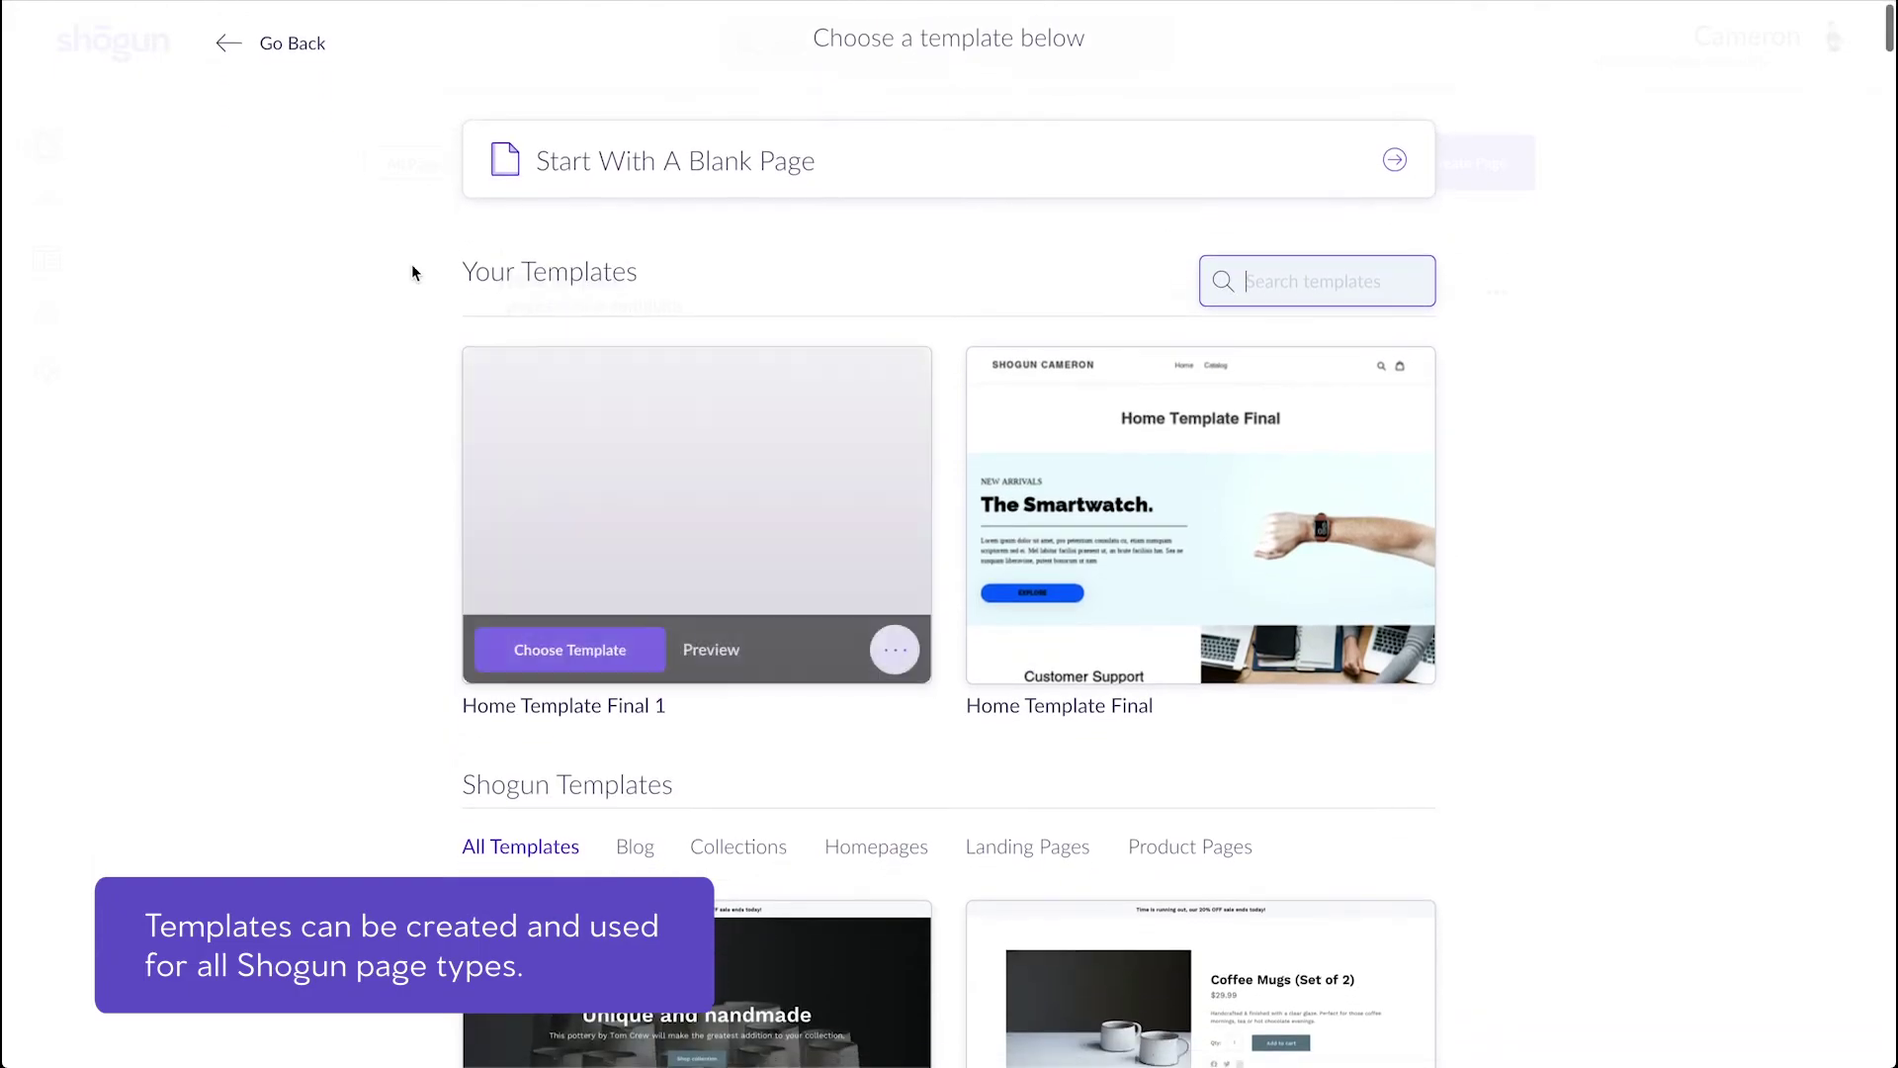
left_click(309, 46)
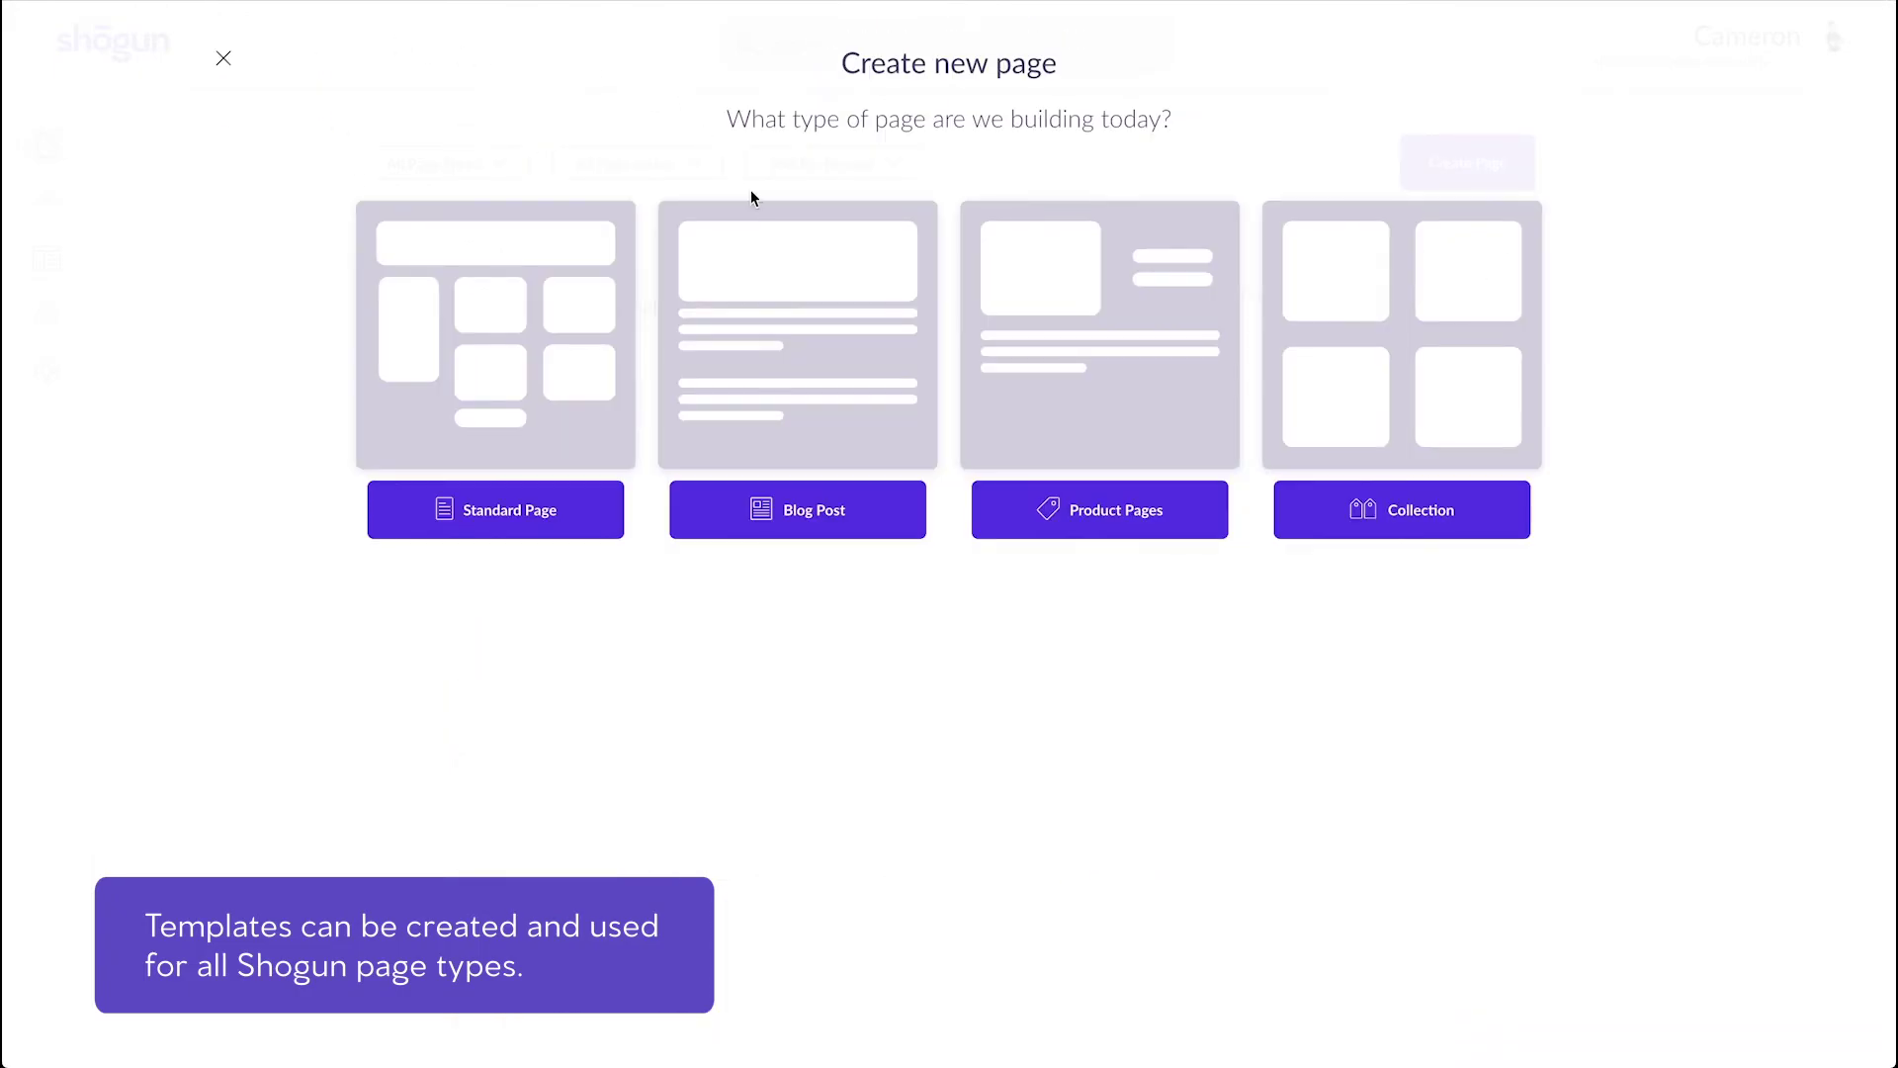